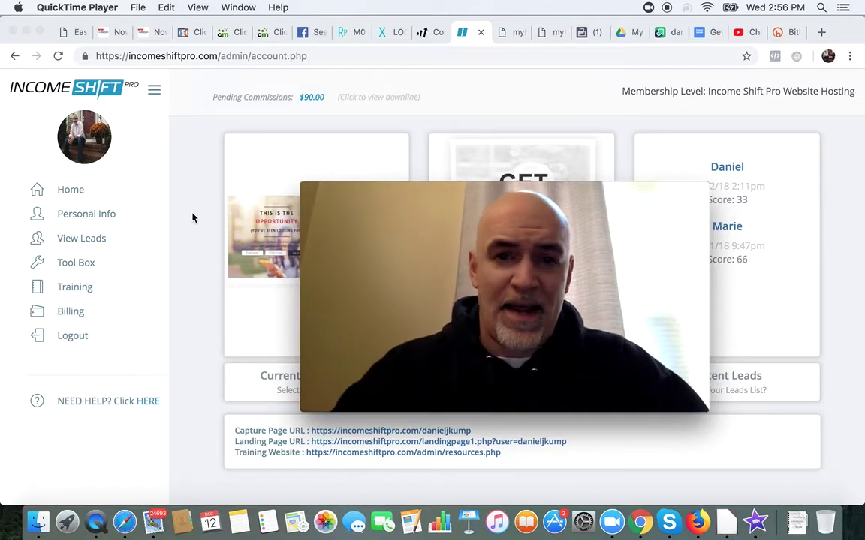
- Quit the QuickTime webcam preview to reveal the Income Shift Pro dashboard in Chrome
{"action": "key", "text": "super+q"}
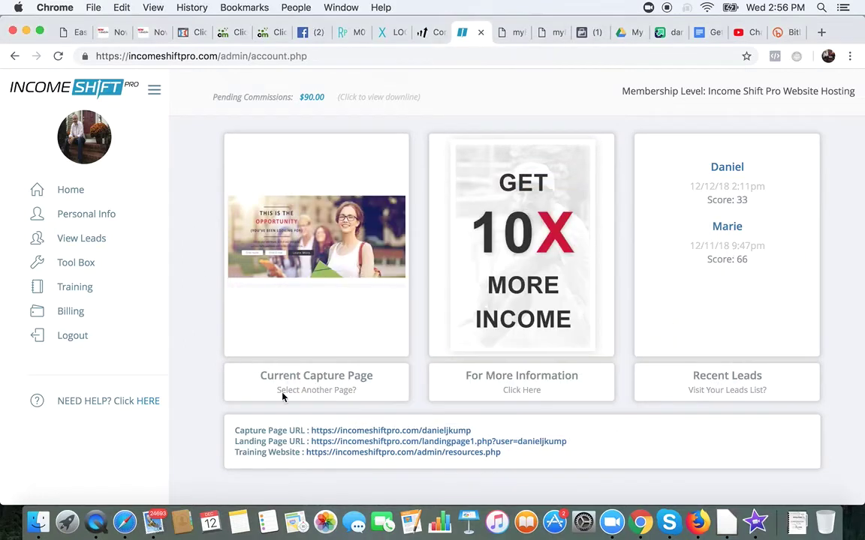
{"action": "left_click", "coordinate": [321, 392]}
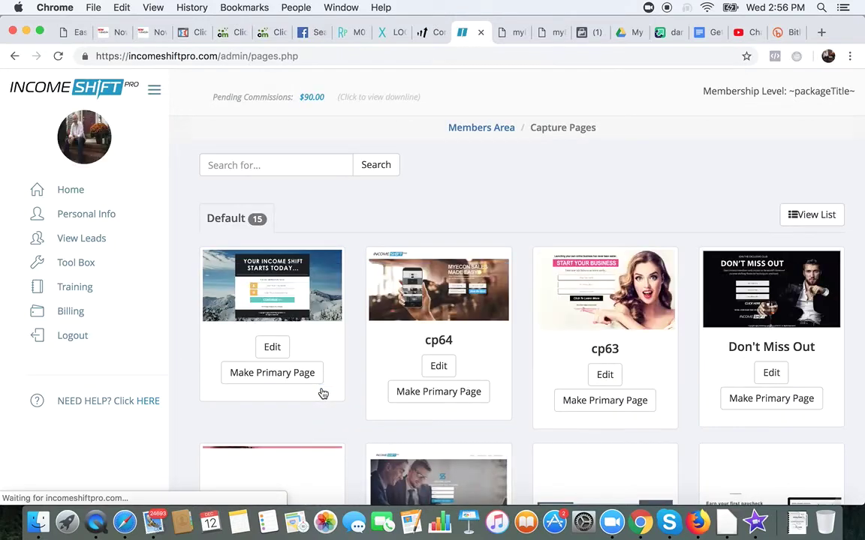
{"action": "scroll", "coordinate": [363, 347], "scroll_direction": "down", "scroll_amount": 2}
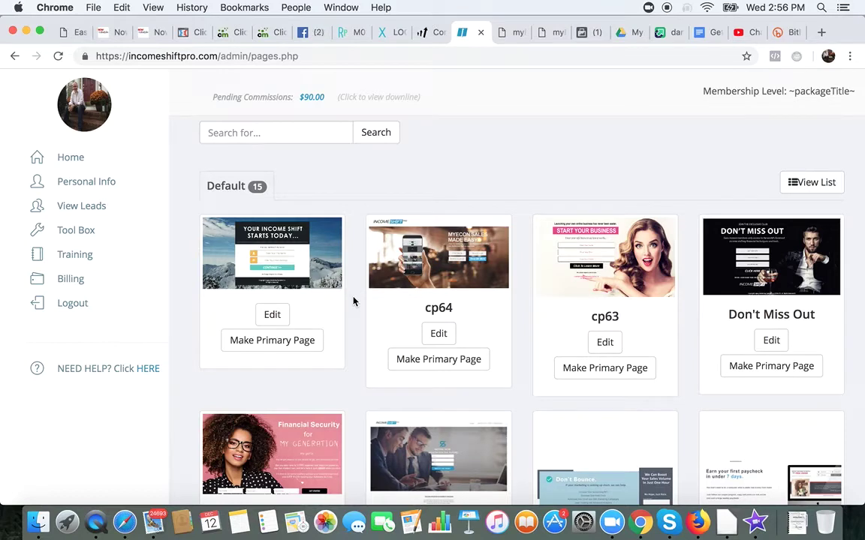
{"action": "left_click", "coordinate": [80, 165]}
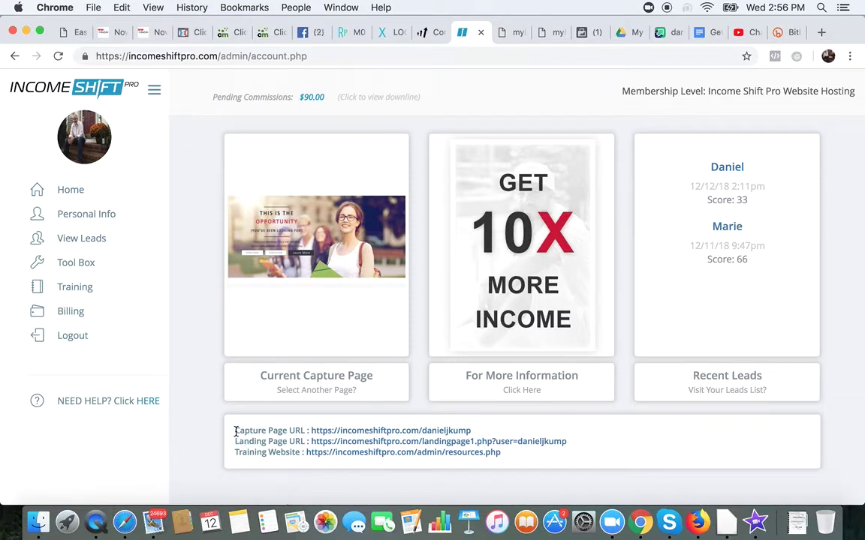
- Select the entire Capture Page URL text on the dashboard, then bring QuickTime's webcam recorder forward
{"action": "left_click_drag", "start_coordinate": [235, 432], "coordinate": [296, 432]}
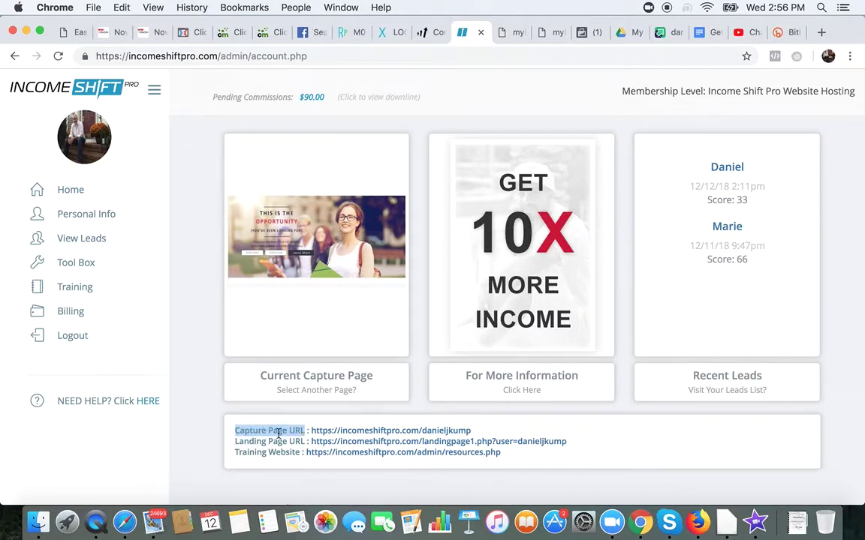
{"action": "left_click", "coordinate": [493, 429]}
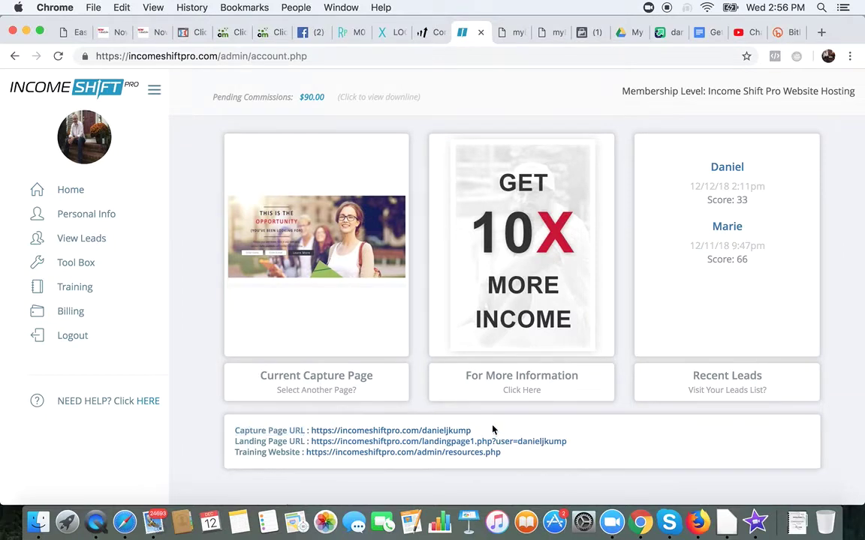
{"action": "left_click_drag", "start_coordinate": [472, 432], "coordinate": [309, 431]}
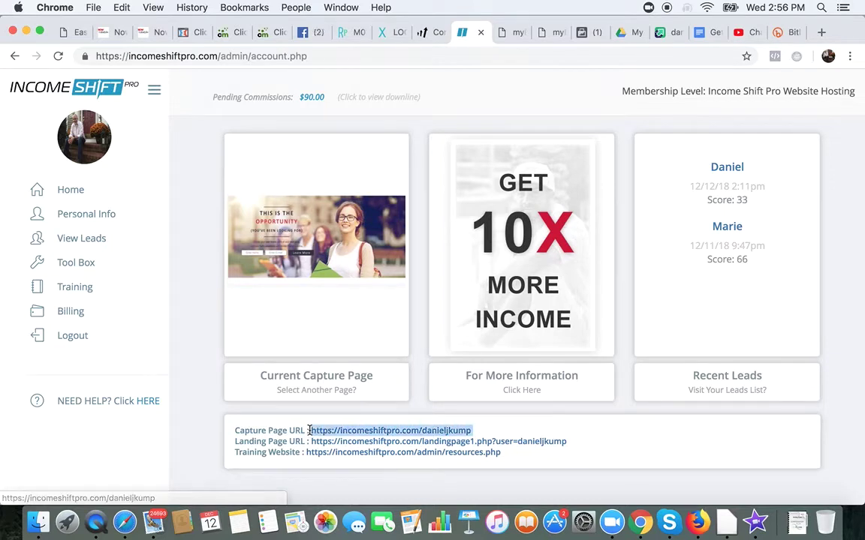
{"action": "left_click", "coordinate": [95, 523]}
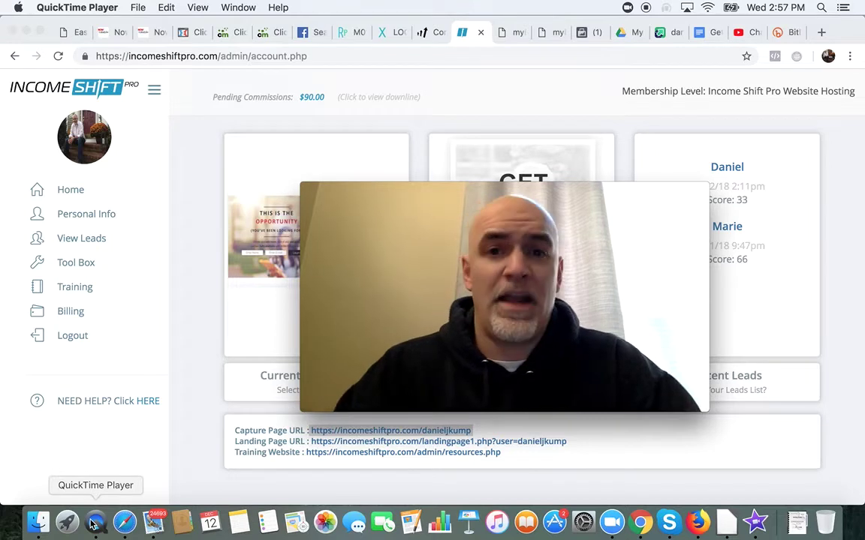
- Return focus from the QuickTime webcam window to the Chrome dashboard
{"action": "left_click", "coordinate": [164, 330]}
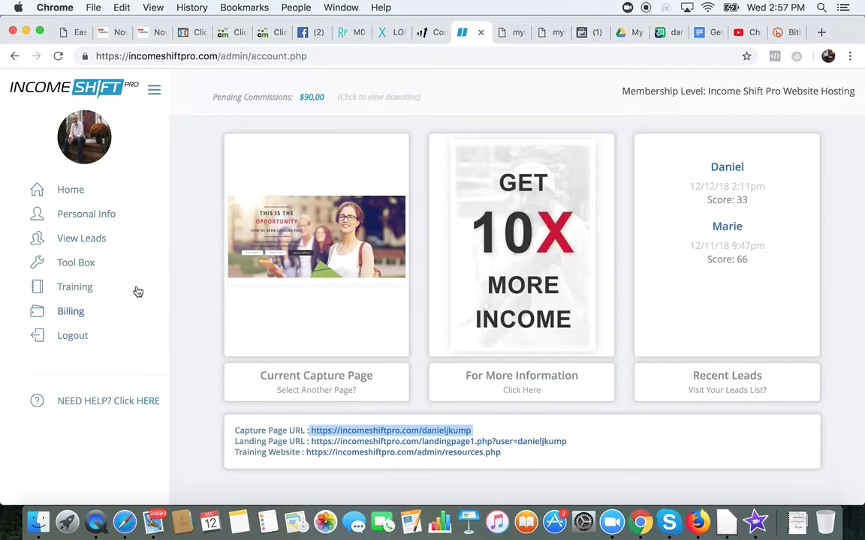
- Open the 'Select Another Page?' gallery and scroll the templates to the Positions Available card
{"action": "left_click", "coordinate": [298, 396]}
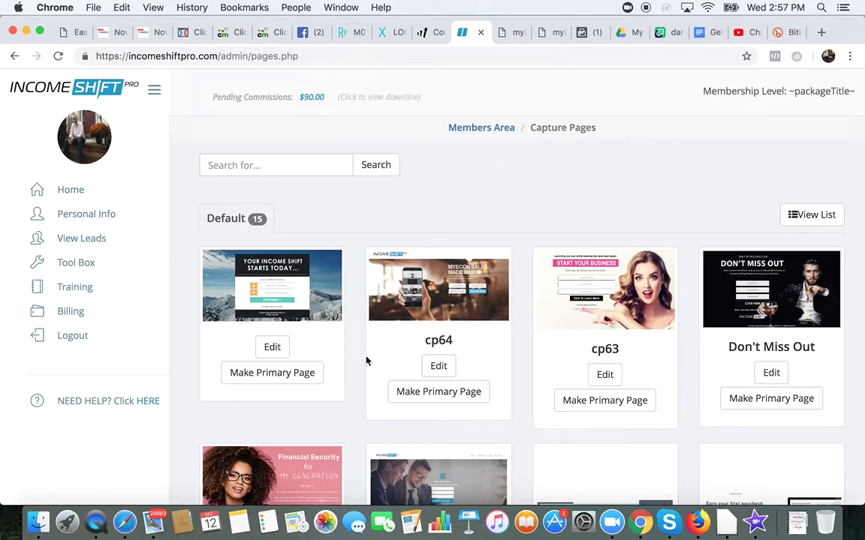
{"action": "scroll", "coordinate": [356, 374], "scroll_direction": "down", "scroll_amount": 2}
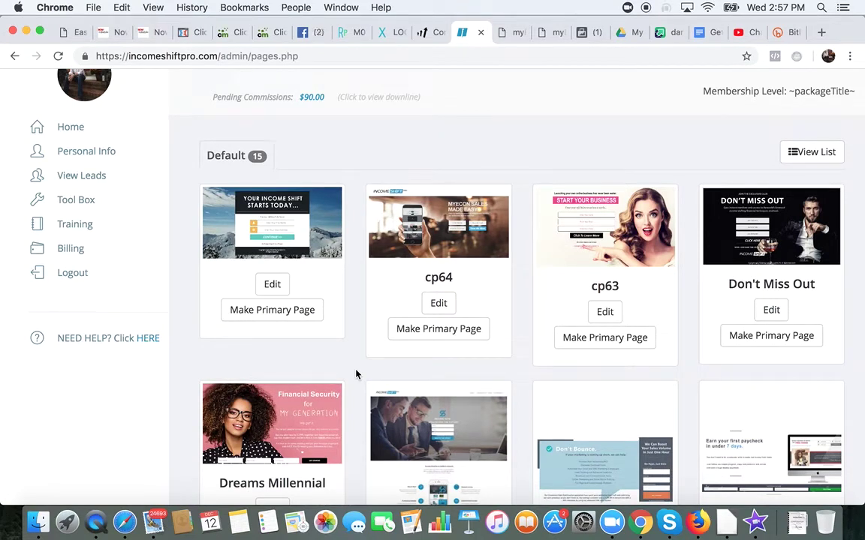
{"action": "scroll", "coordinate": [356, 374], "scroll_direction": "down", "scroll_amount": 5}
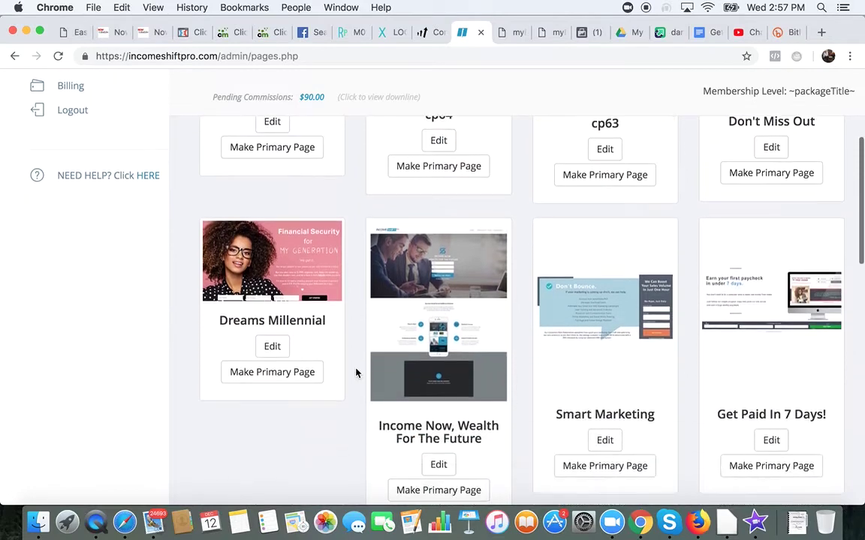
{"action": "scroll", "coordinate": [356, 373], "scroll_direction": "down", "scroll_amount": 10}
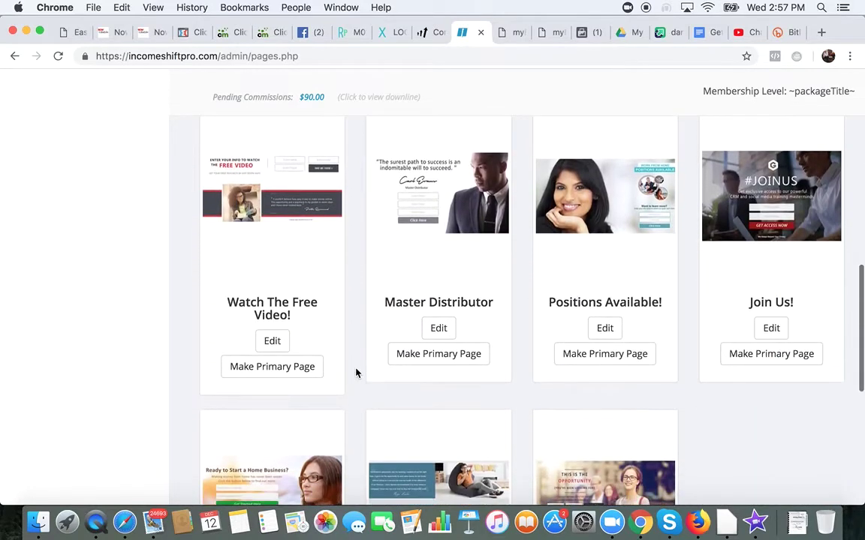
{"action": "scroll", "coordinate": [355, 373], "scroll_direction": "down", "scroll_amount": 2}
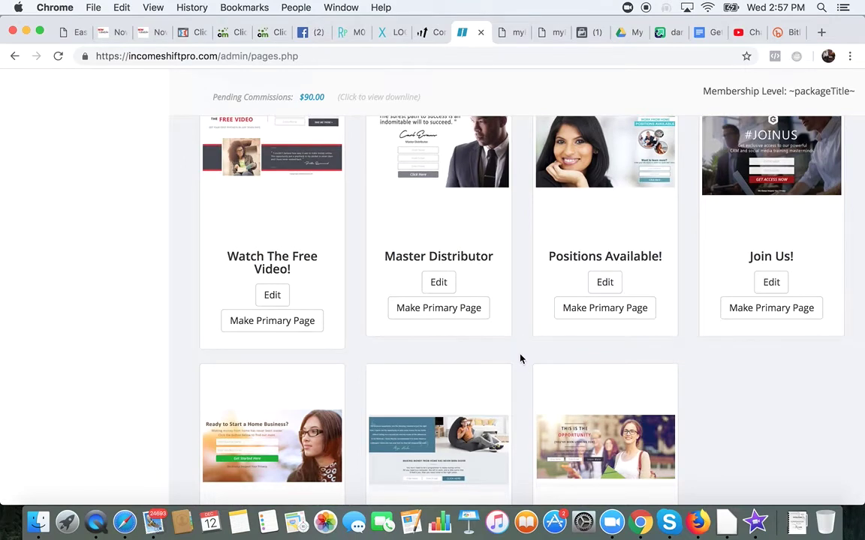
{"action": "scroll", "coordinate": [518, 301], "scroll_direction": "up", "scroll_amount": 1}
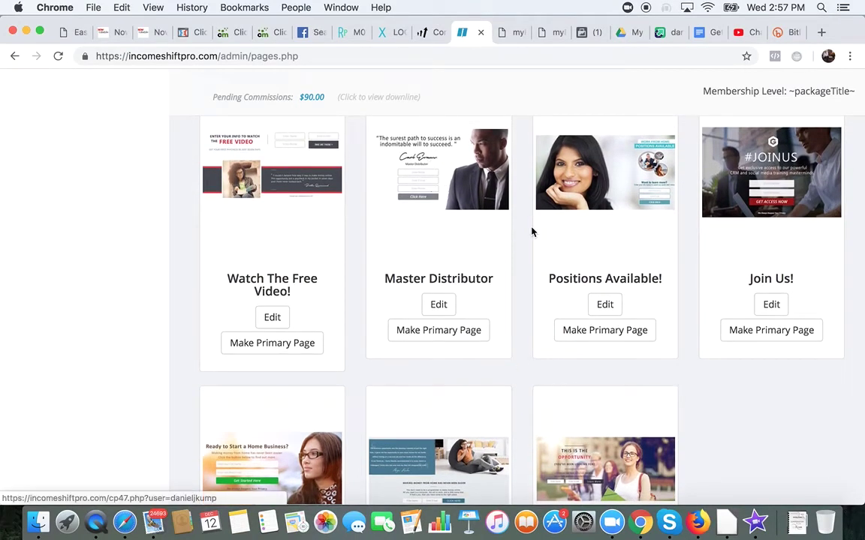
{"action": "scroll", "coordinate": [518, 255], "scroll_direction": "up", "scroll_amount": 1}
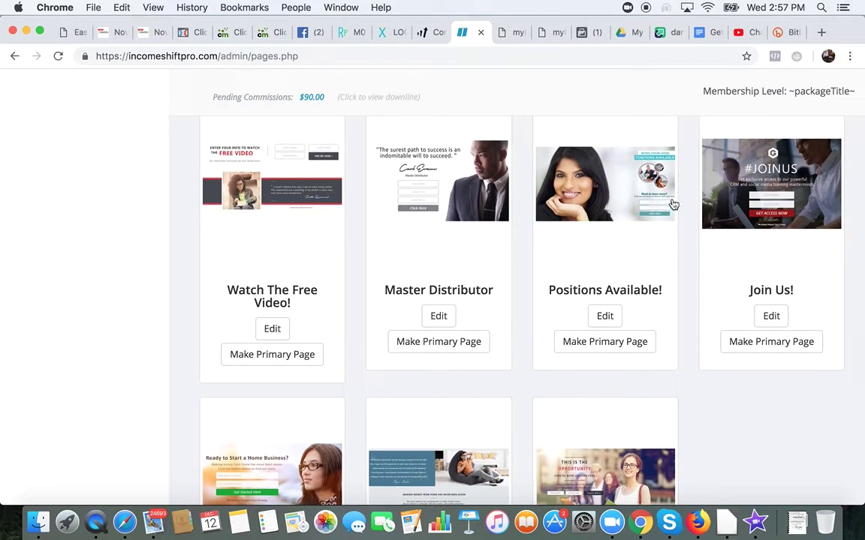
{"action": "scroll", "coordinate": [595, 347], "scroll_direction": "down", "scroll_amount": 1}
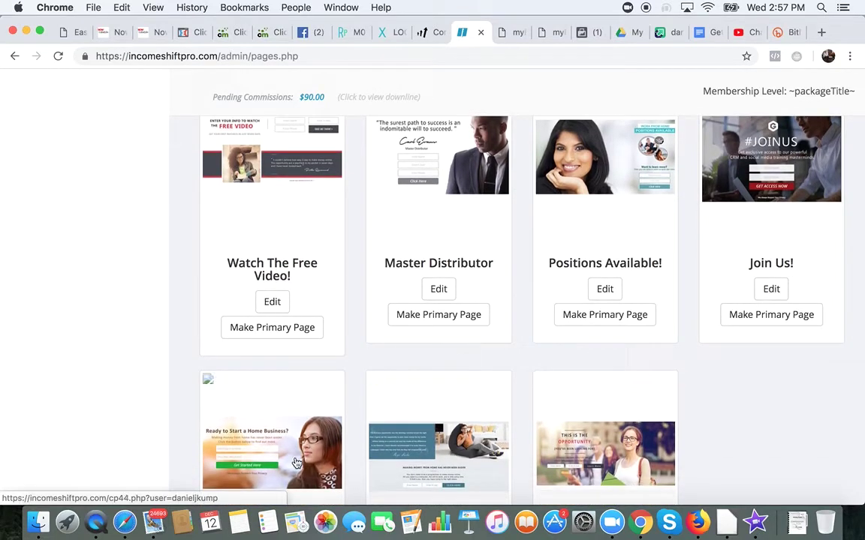
{"action": "scroll", "coordinate": [358, 370], "scroll_direction": "up", "scroll_amount": 2}
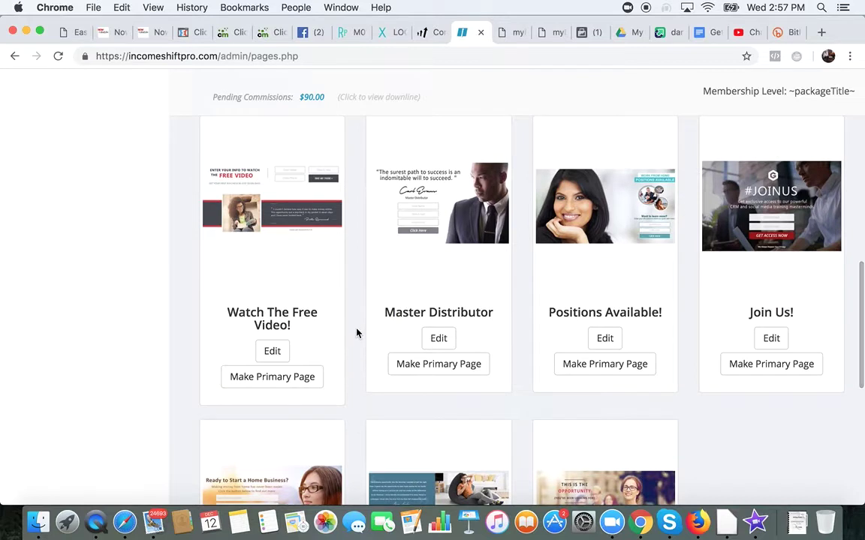
{"action": "scroll", "coordinate": [347, 268], "scroll_direction": "up", "scroll_amount": 1}
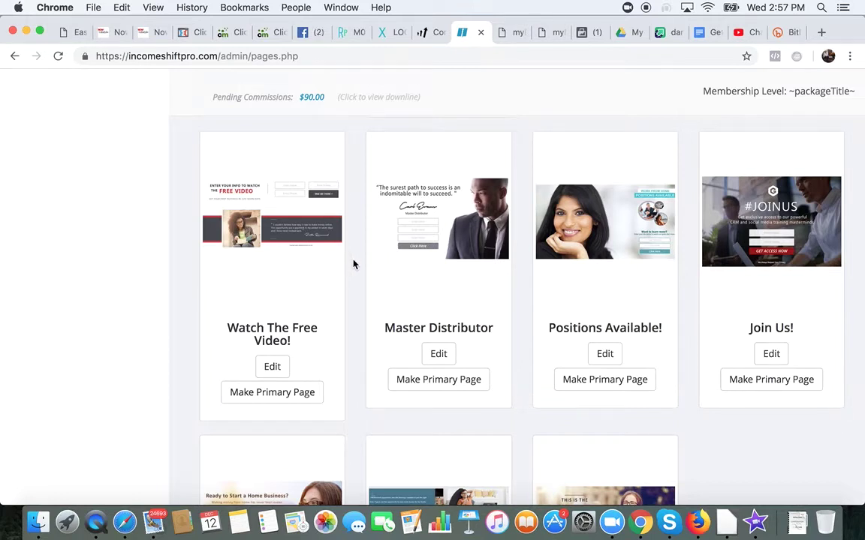
{"action": "scroll", "coordinate": [353, 263], "scroll_direction": "up", "scroll_amount": 2}
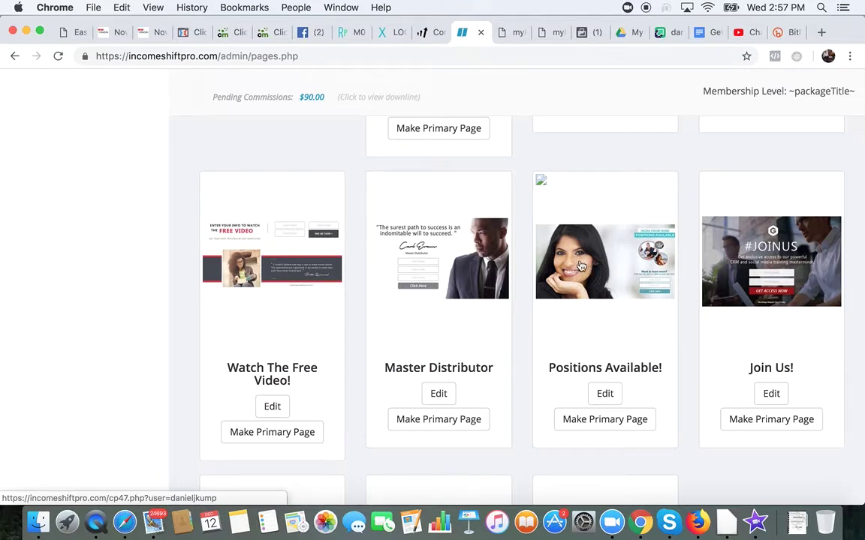
- Paste the Positions Available capture page link (cp47.php) into Chrome's address bar and return to QuickTime
{"action": "right_click", "coordinate": [597, 258]}
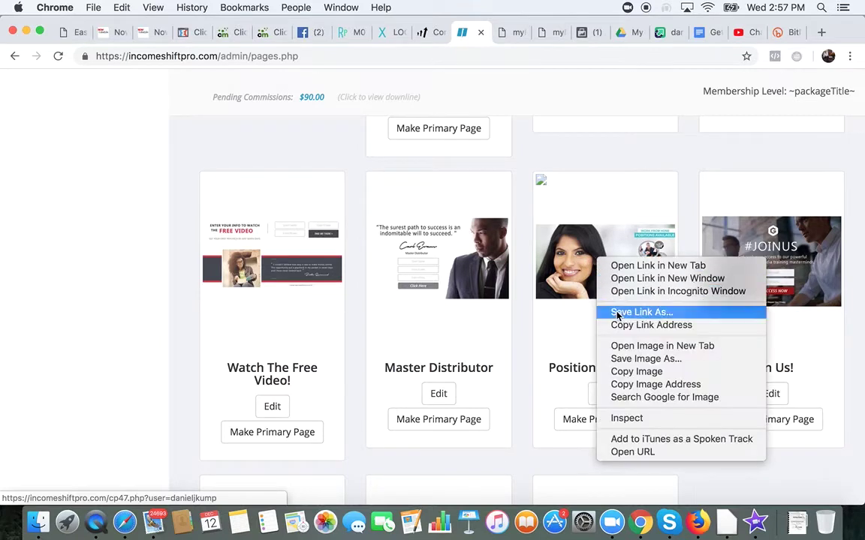
{"action": "left_click", "coordinate": [636, 325]}
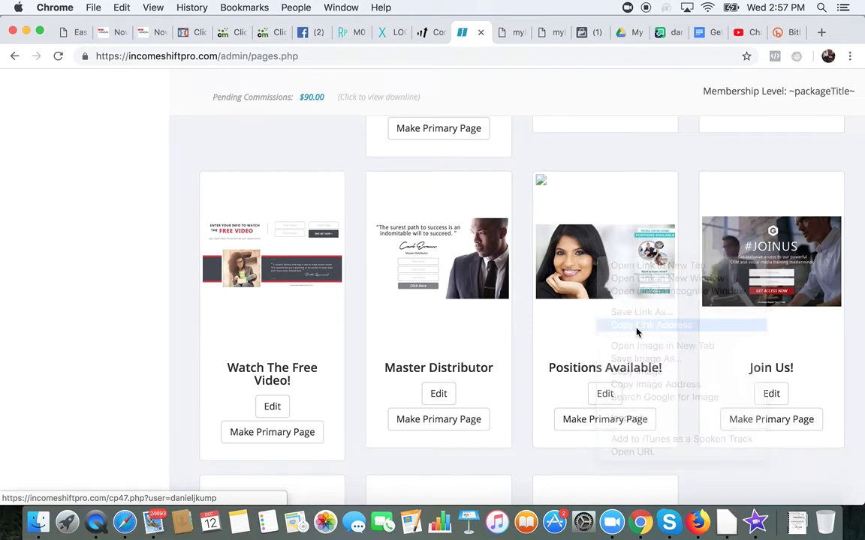
{"action": "left_click", "coordinate": [329, 56]}
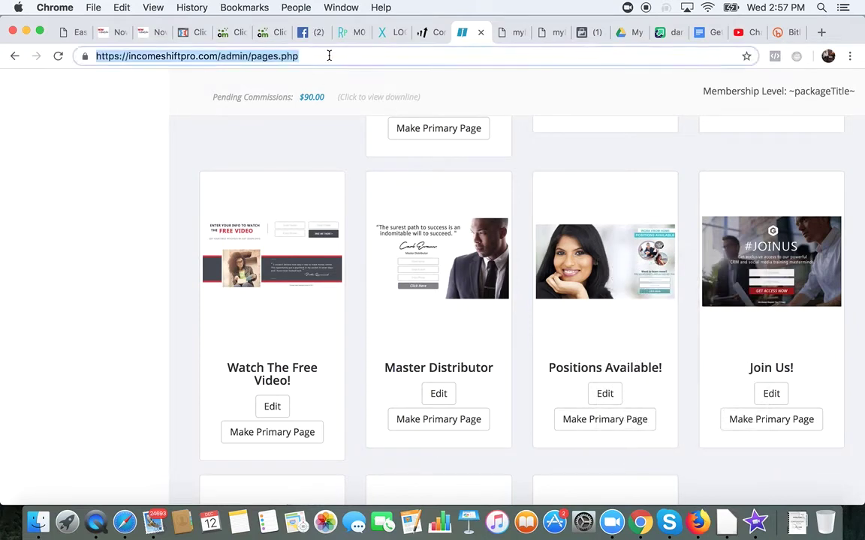
{"action": "key", "text": "super+v"}
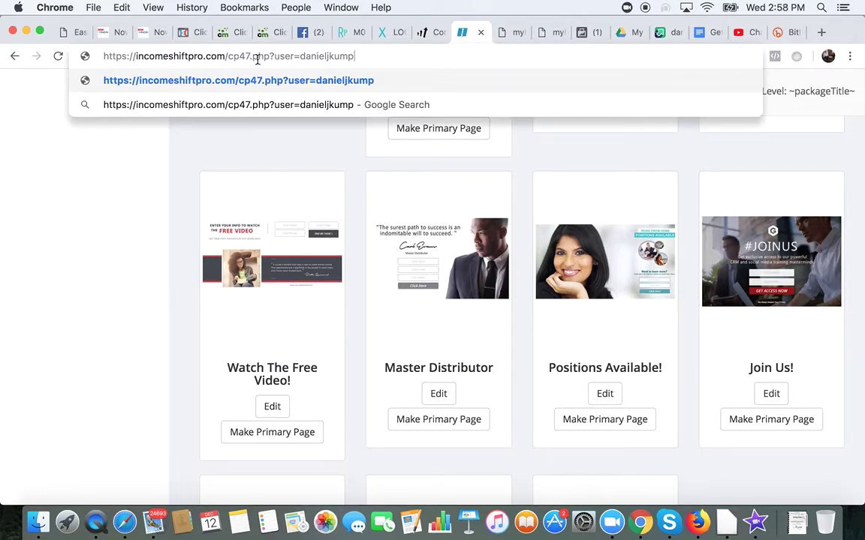
{"action": "left_click", "coordinate": [97, 521]}
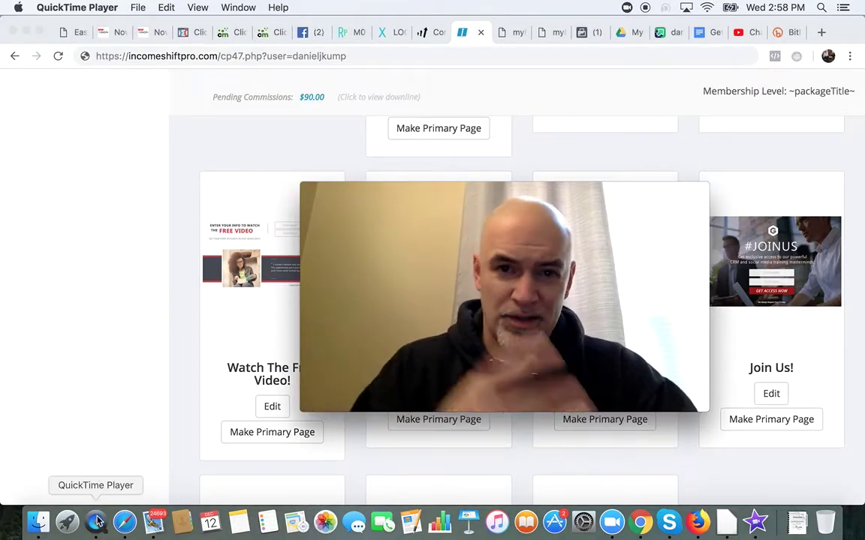
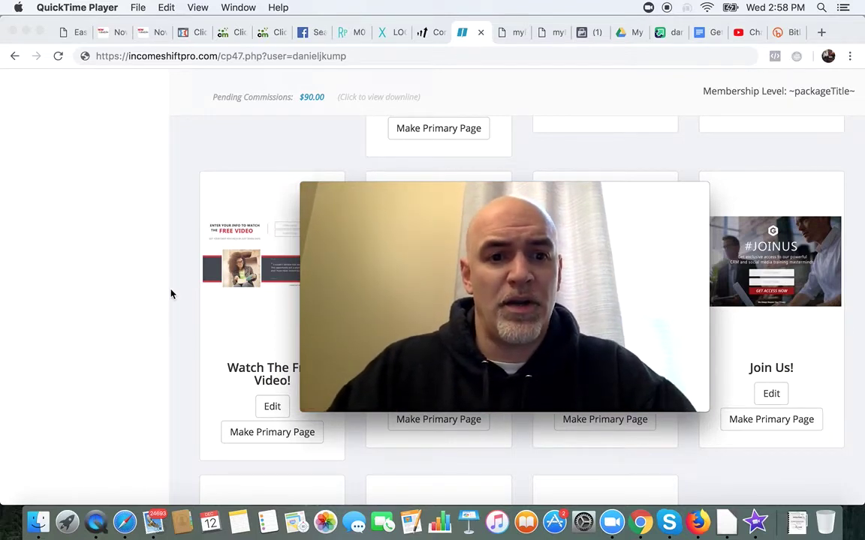
- Bring Chrome forward and show ClickMagick's Tracking Links table (Bing CF PPC, Emails, FBAd)
{"action": "left_click", "coordinate": [257, 57]}
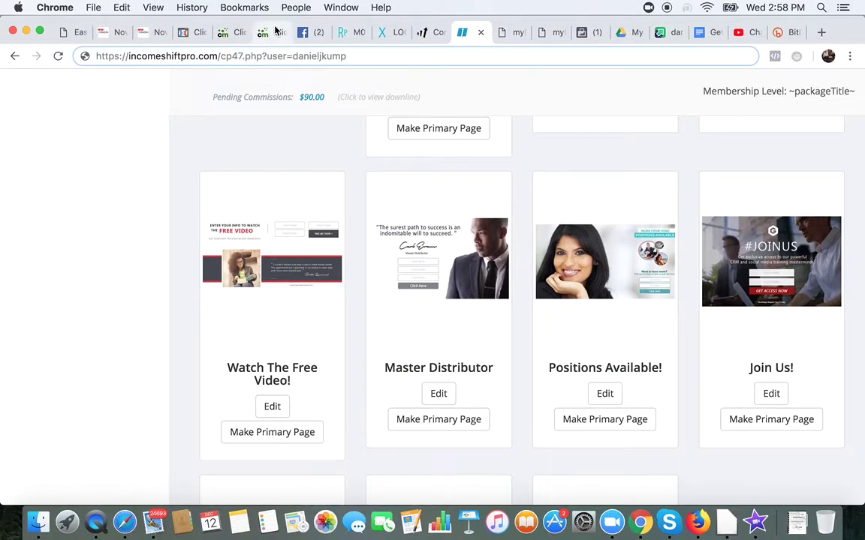
{"action": "left_click", "coordinate": [279, 33]}
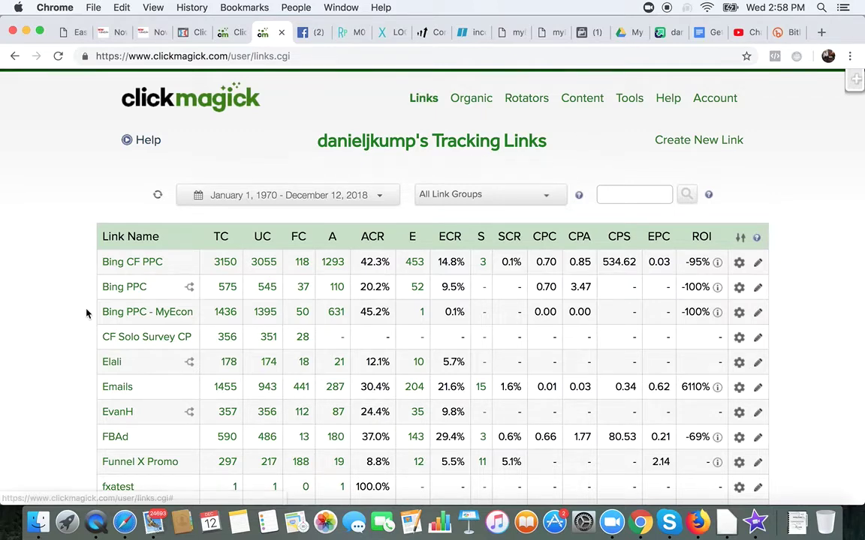
{"action": "scroll", "coordinate": [83, 418], "scroll_direction": "down", "scroll_amount": 1}
{"action": "scroll", "coordinate": [84, 417], "scroll_direction": "down", "scroll_amount": 3}
{"action": "scroll", "coordinate": [85, 112], "scroll_direction": "up", "scroll_amount": 5}
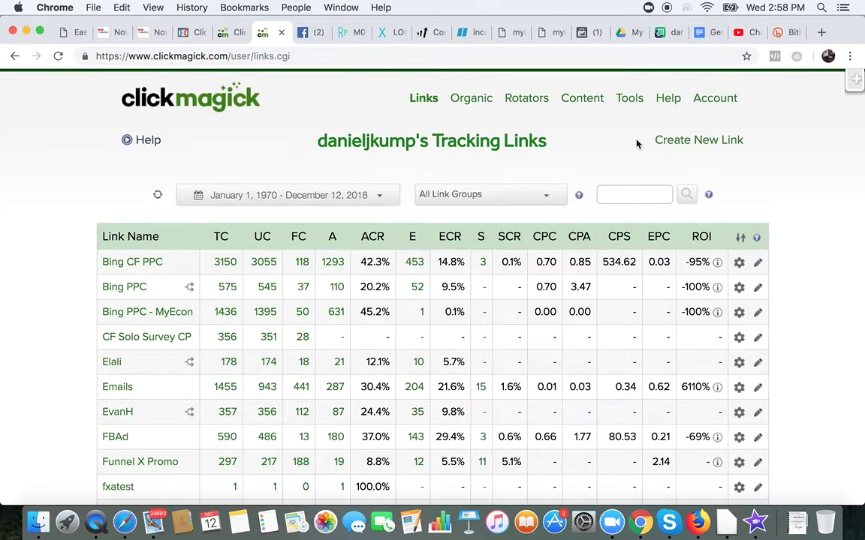
- Create link MyEconTestLink (name and ID) with the pasted Income Shift Pro cp47 page as Primary URL
{"action": "left_click", "coordinate": [698, 142]}
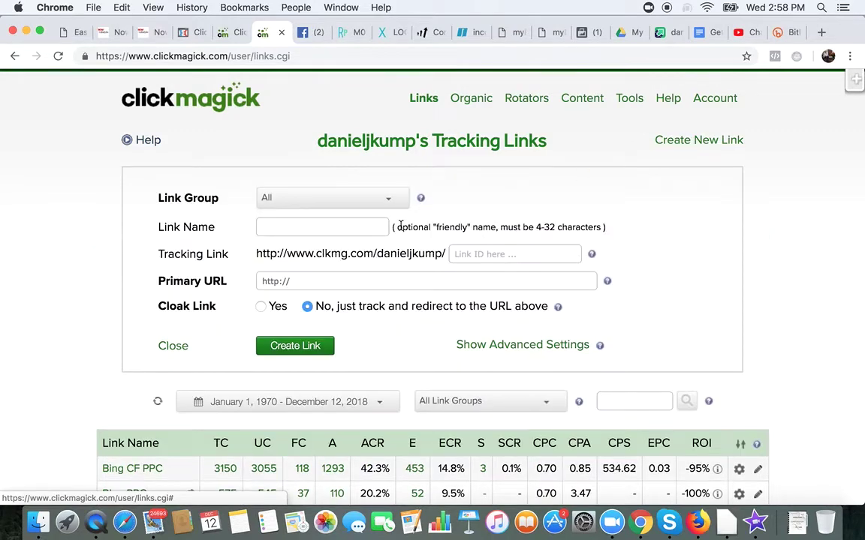
{"action": "left_click", "coordinate": [345, 227]}
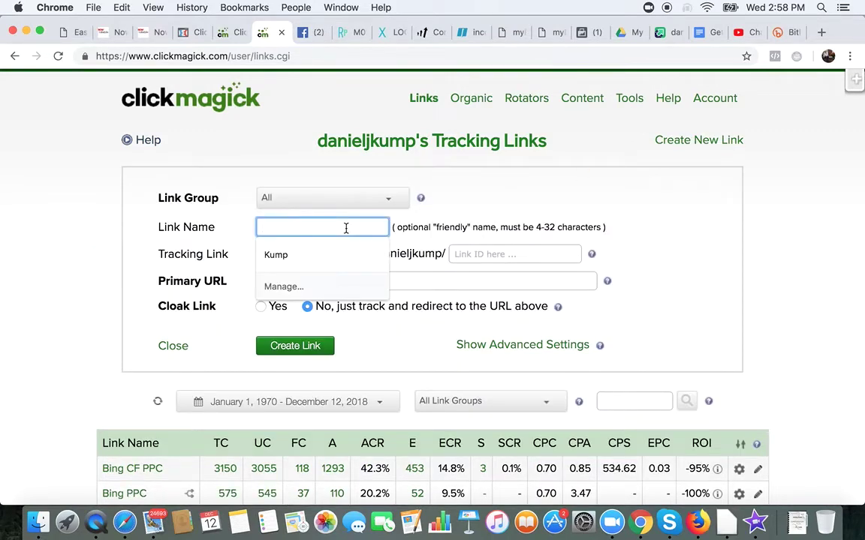
{"action": "type", "text": "MyEcon"}
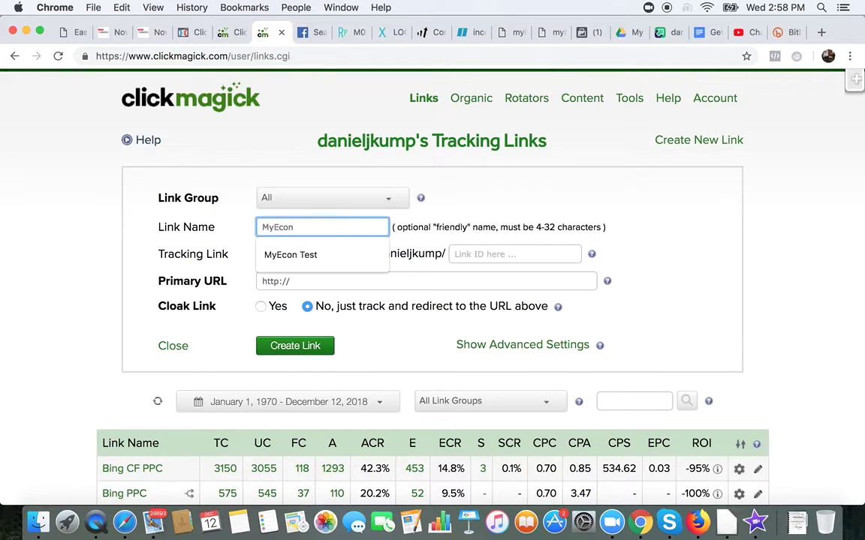
{"action": "type", "text": " Te"}
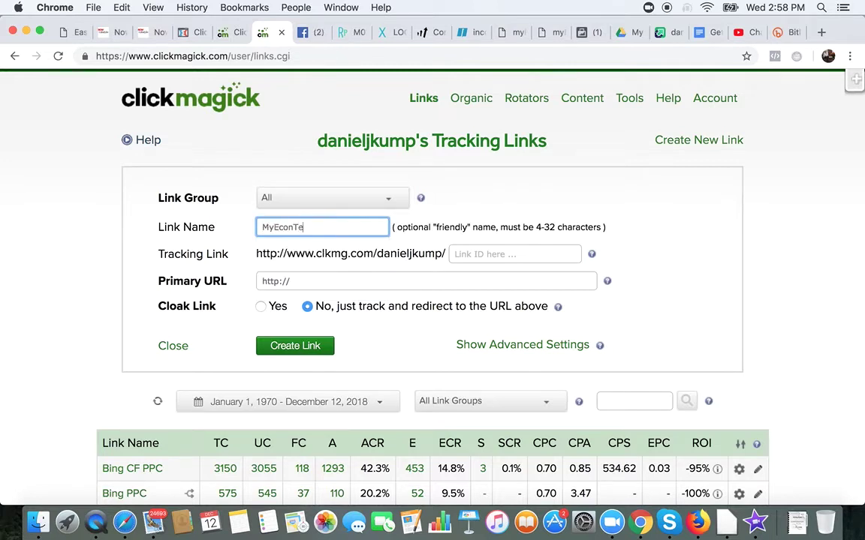
{"action": "type", "text": "stLink"}
{"action": "left_click", "coordinate": [515, 253]}
{"action": "type", "text": "MyEconTestLink"}
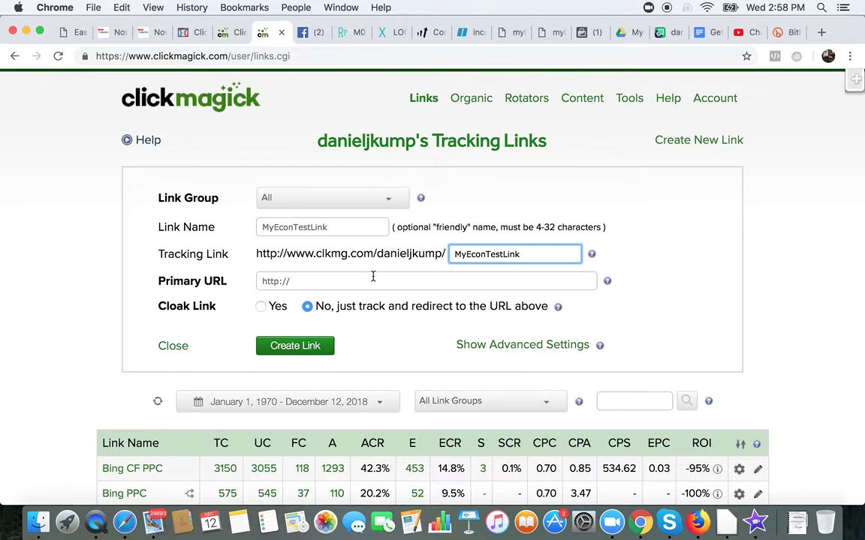
{"action": "left_click", "coordinate": [367, 280]}
{"action": "left_click_drag", "start_coordinate": [295, 285], "coordinate": [228, 289]}
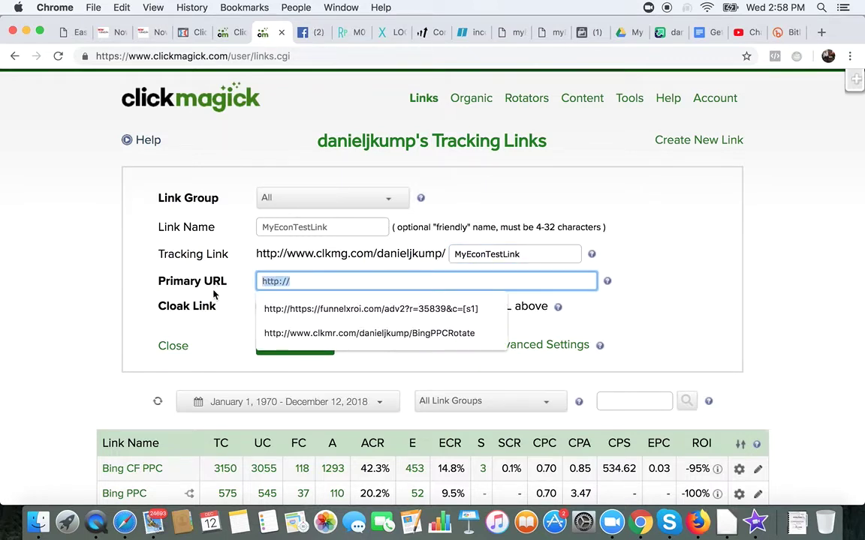
{"action": "key", "text": "BackSpace"}
{"action": "type", "text": "https://incomeshiftpro.com/cp47.php?user=danieljkump"}
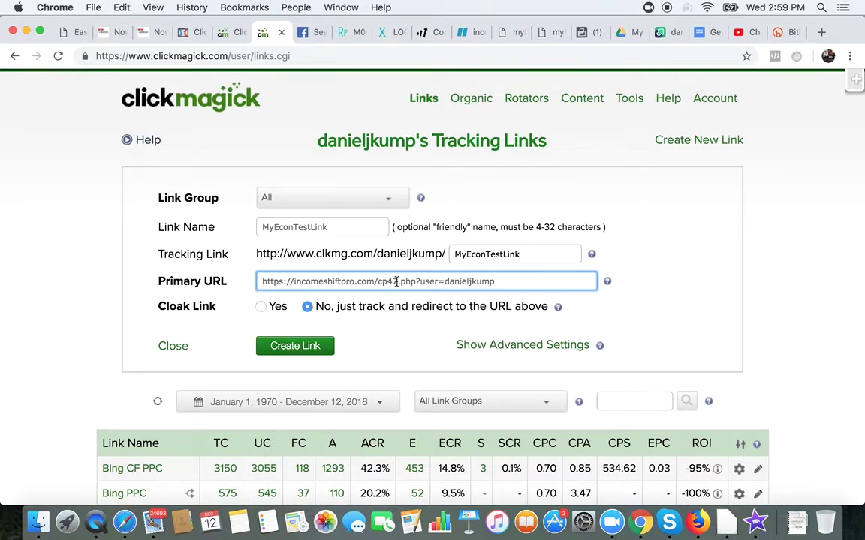
{"action": "left_click", "coordinate": [404, 328]}
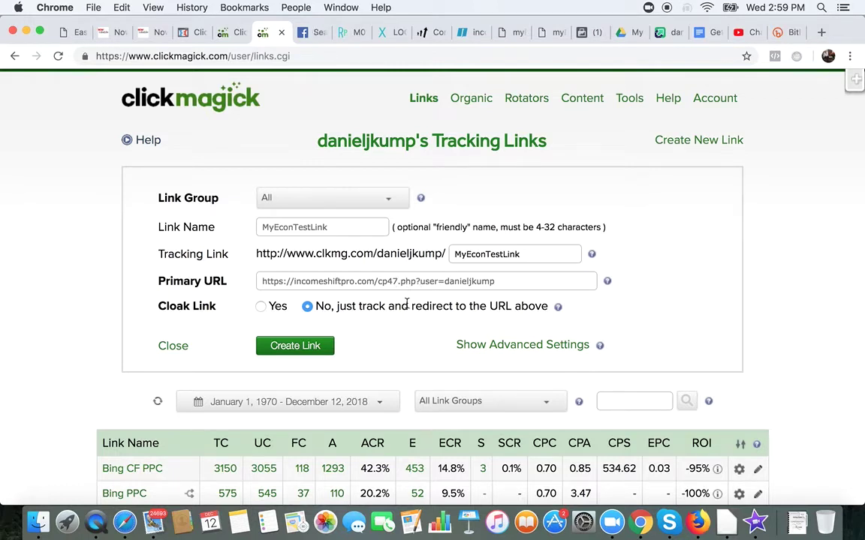
{"action": "left_click", "coordinate": [298, 352]}
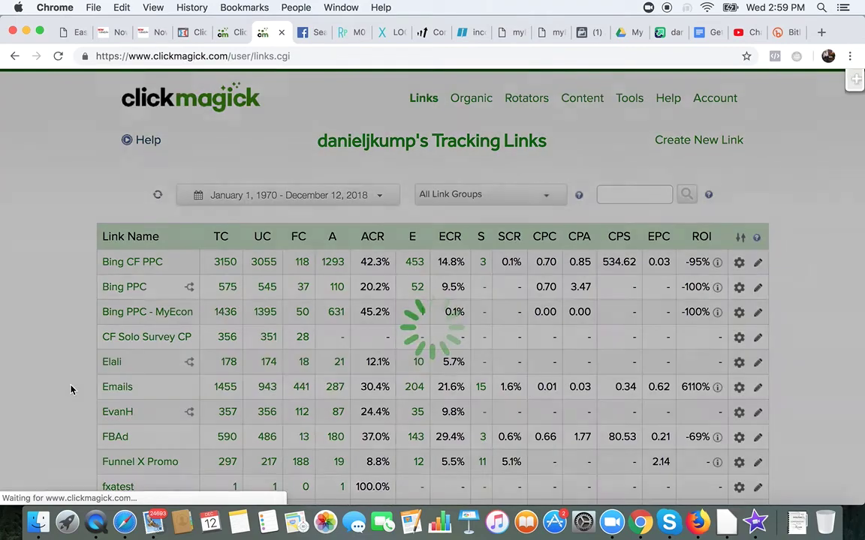
- Expand MyEconTestLink to check its clkmg.com tracking URL, then return to the Income Shift Pro templates
{"action": "scroll", "coordinate": [72, 389], "scroll_direction": "down", "scroll_amount": 5}
{"action": "scroll", "coordinate": [71, 389], "scroll_direction": "down", "scroll_amount": 2}
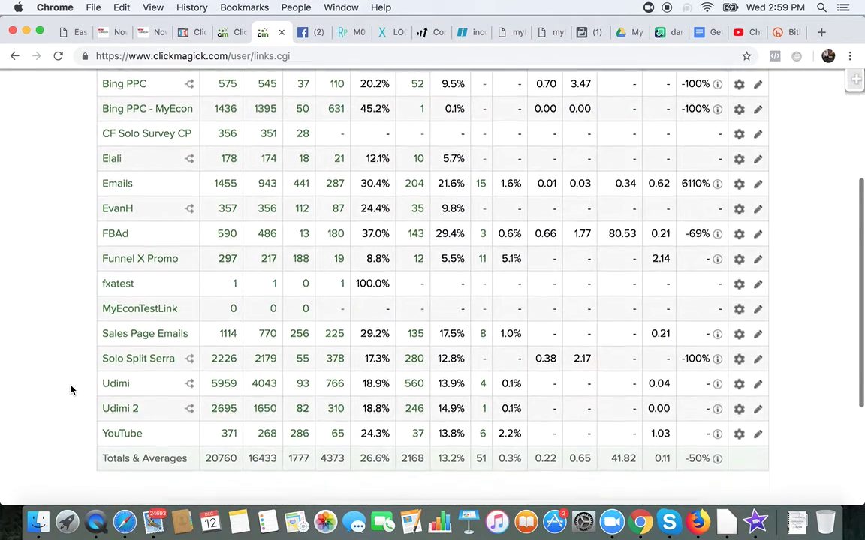
{"action": "left_click", "coordinate": [160, 311]}
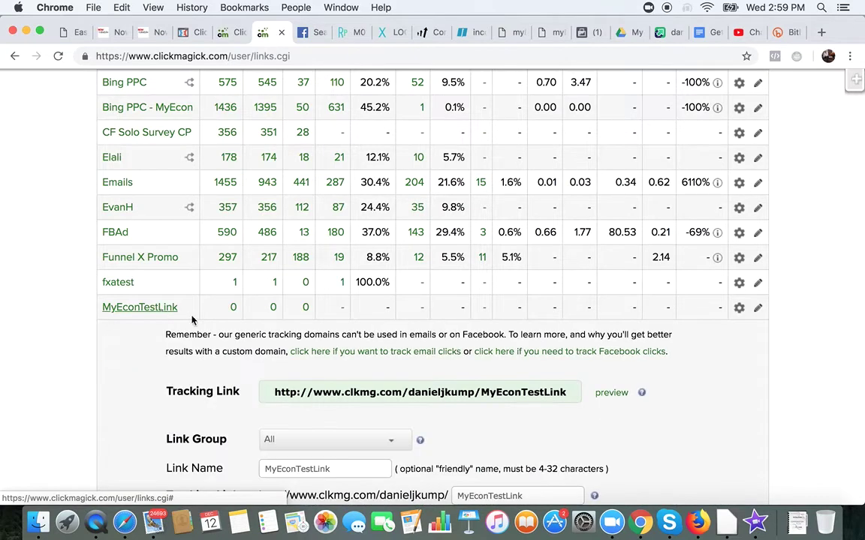
{"action": "scroll", "coordinate": [598, 314], "scroll_direction": "down", "scroll_amount": 3}
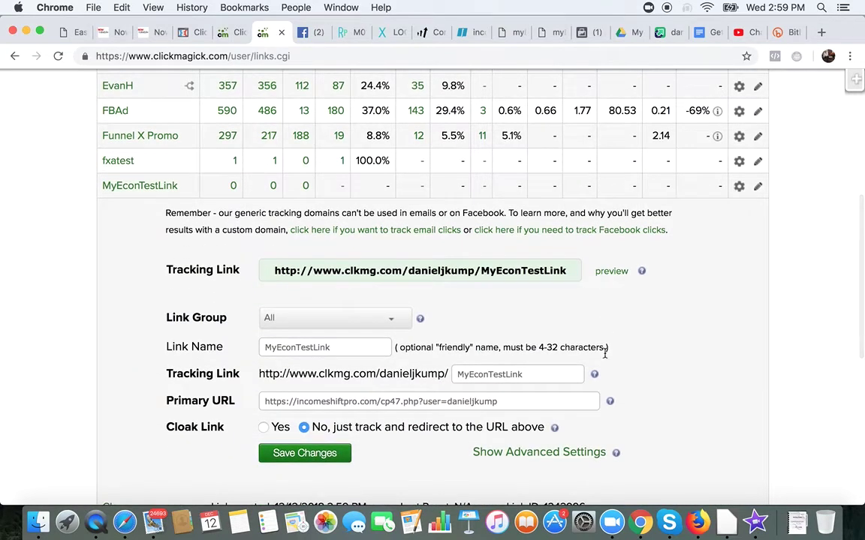
{"action": "left_click_drag", "start_coordinate": [275, 272], "coordinate": [575, 274]}
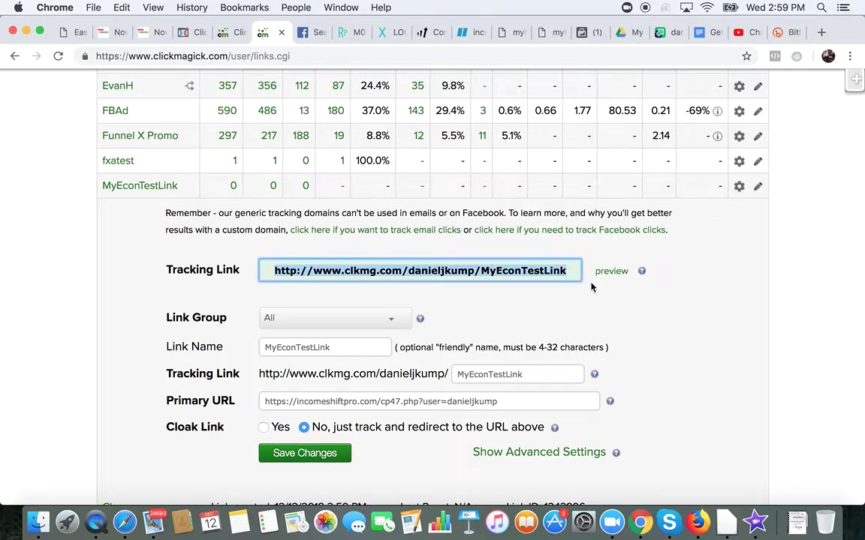
{"action": "left_click", "coordinate": [480, 310]}
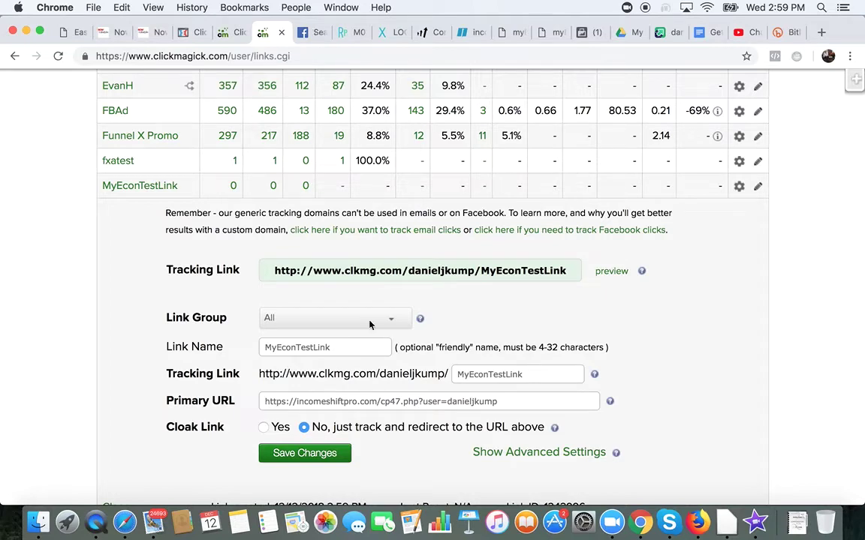
{"action": "left_click", "coordinate": [472, 32]}
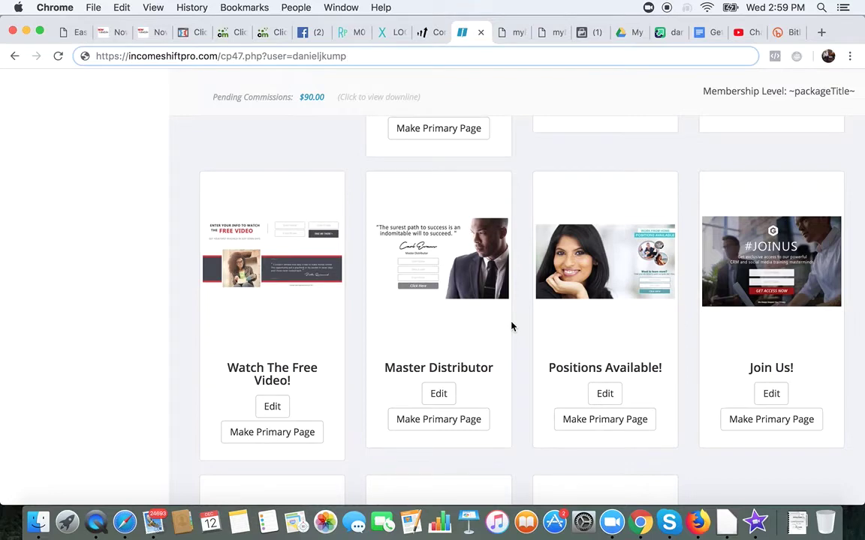
- Copy the cp43 opportunity page's link address and go back to ClickMagick
{"action": "scroll", "coordinate": [511, 327], "scroll_direction": "down", "scroll_amount": 5}
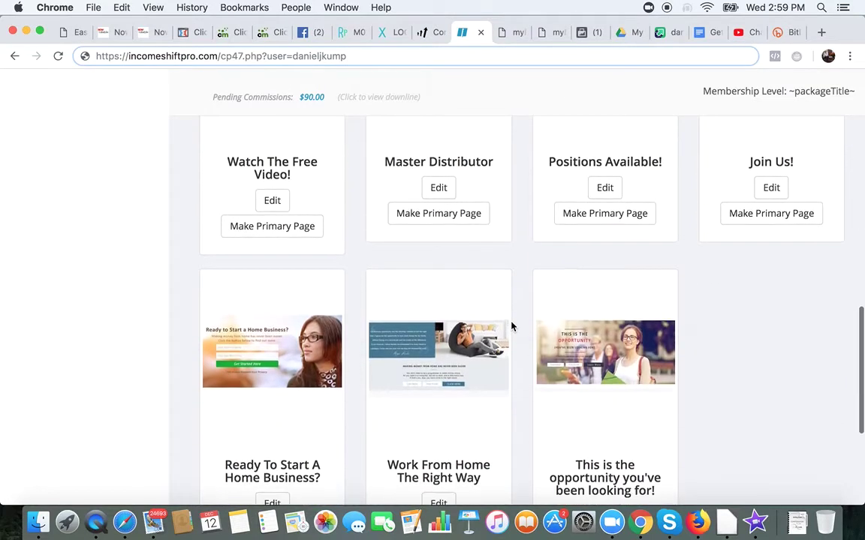
{"action": "right_click", "coordinate": [590, 350]}
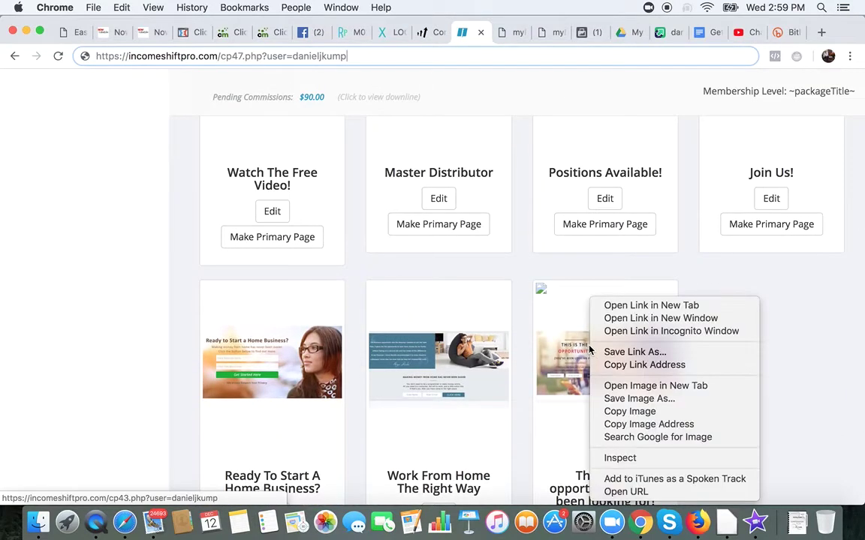
{"action": "left_click", "coordinate": [627, 364]}
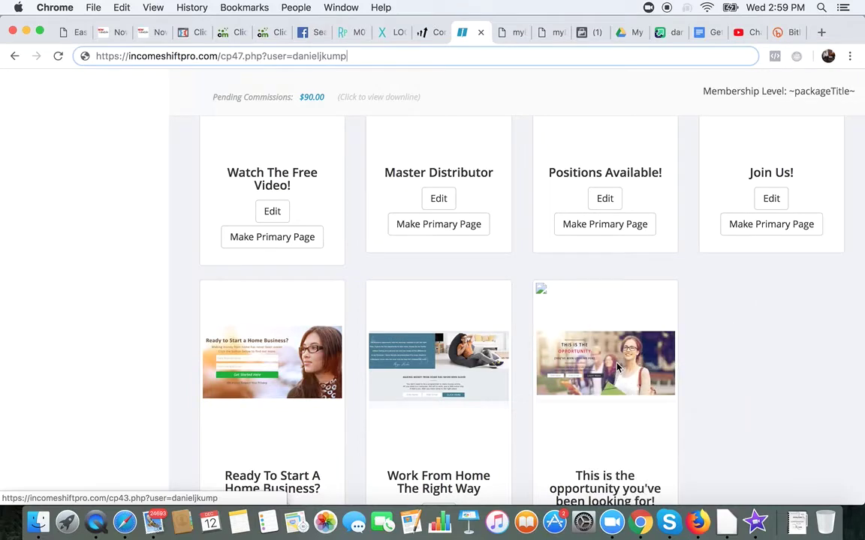
{"action": "left_click", "coordinate": [274, 34]}
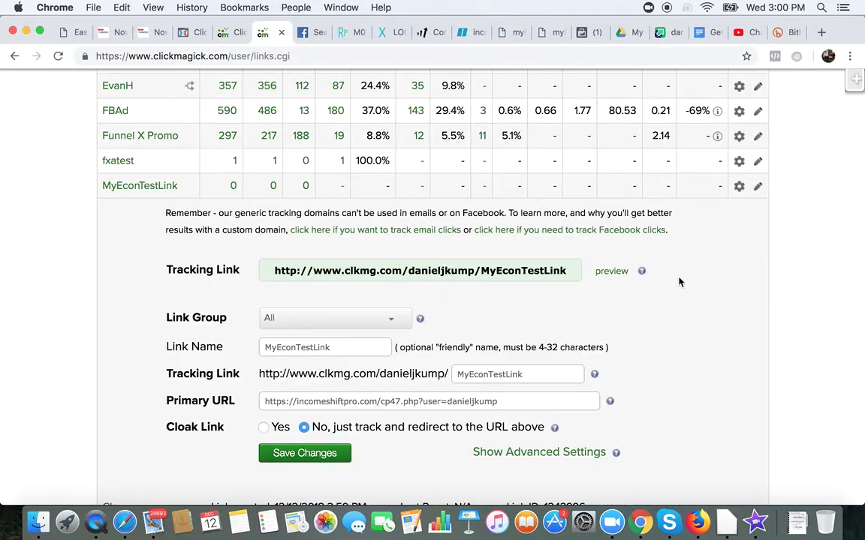
- Open Split Testing for MyEconTestLink and fill a row with the cp43 URL named 'Capture Page 43'
{"action": "left_click", "coordinate": [739, 189]}
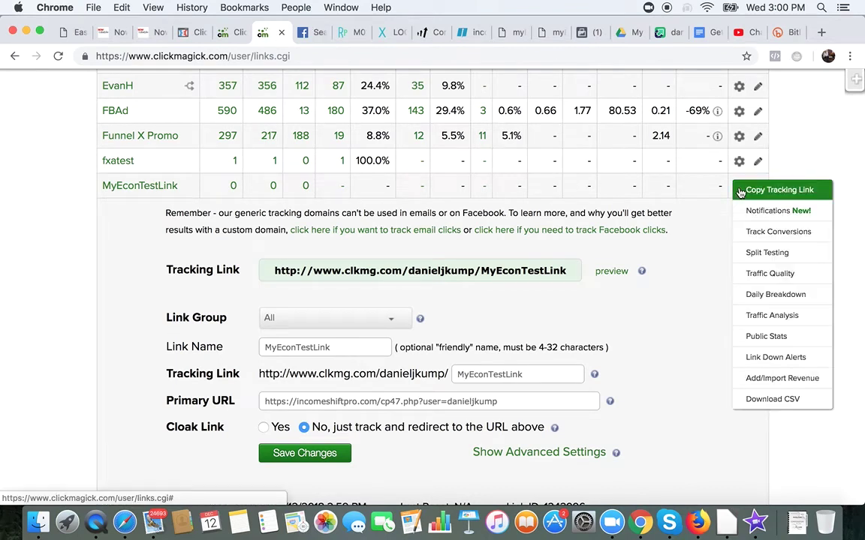
{"action": "left_click", "coordinate": [761, 254]}
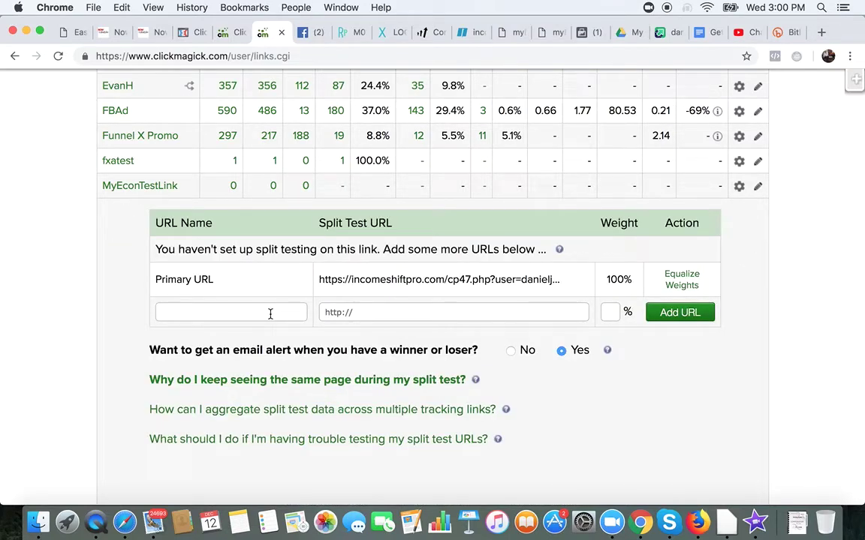
{"action": "left_click", "coordinate": [373, 311]}
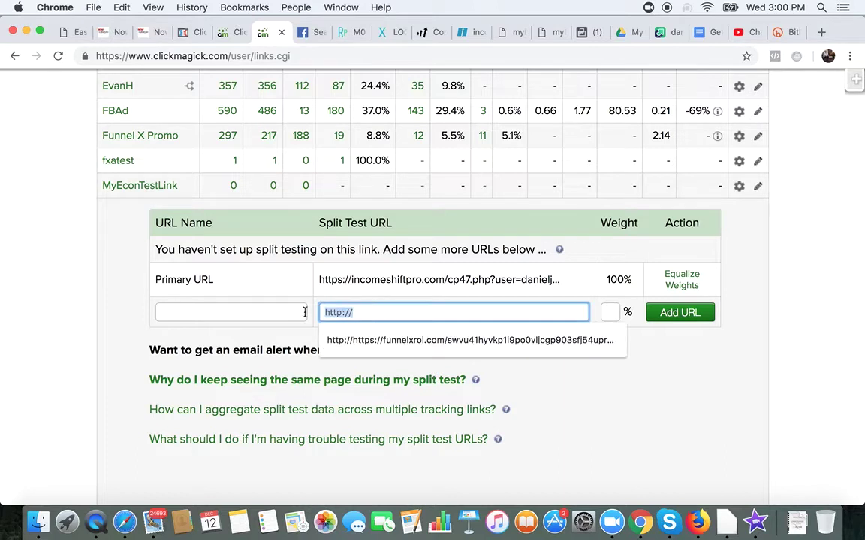
{"action": "key", "text": "super+v"}
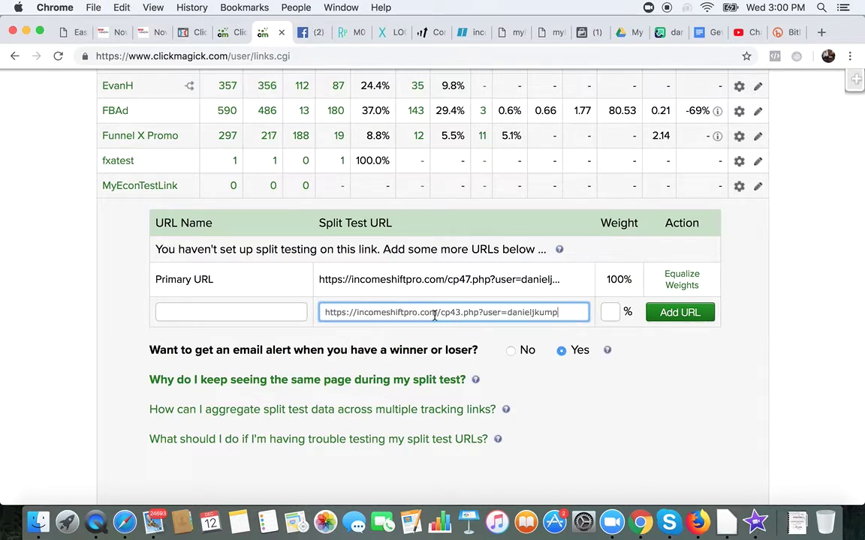
{"action": "left_click", "coordinate": [256, 311]}
{"action": "type", "text": "Capture Page"}
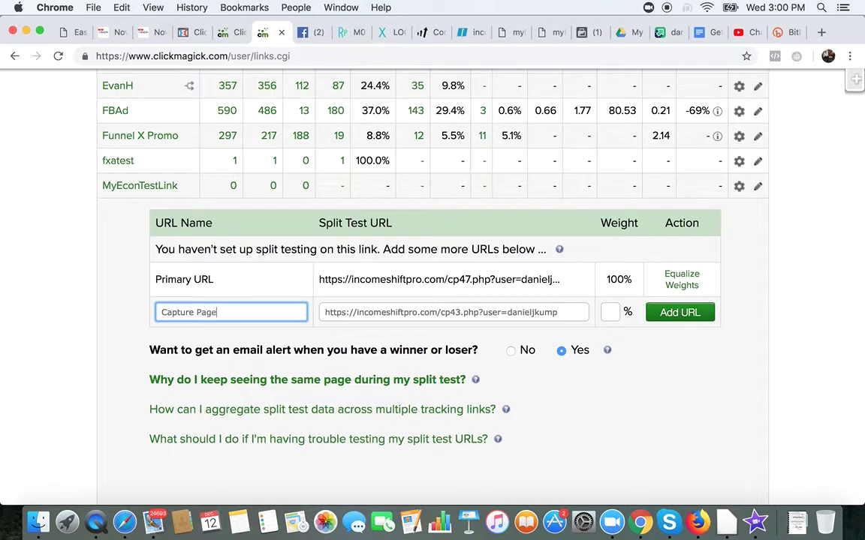
{"action": "left_click", "coordinate": [317, 343]}
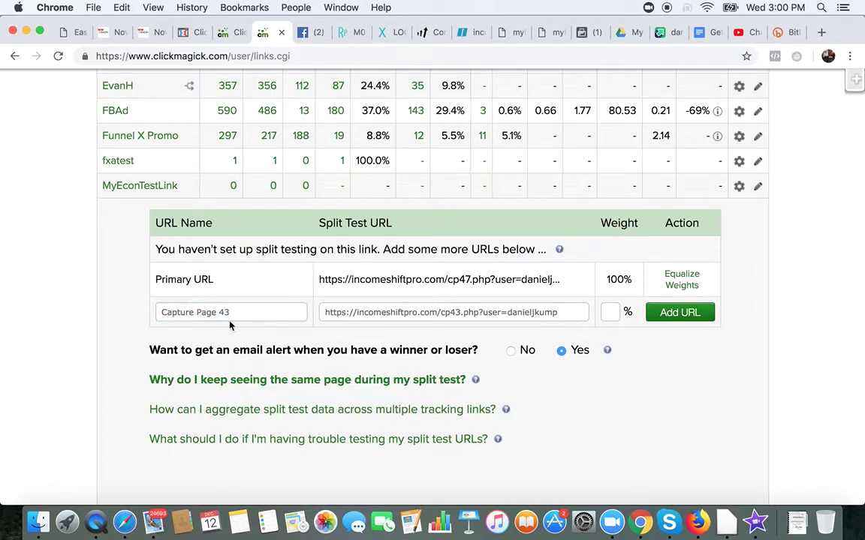
{"action": "left_click", "coordinate": [465, 31]}
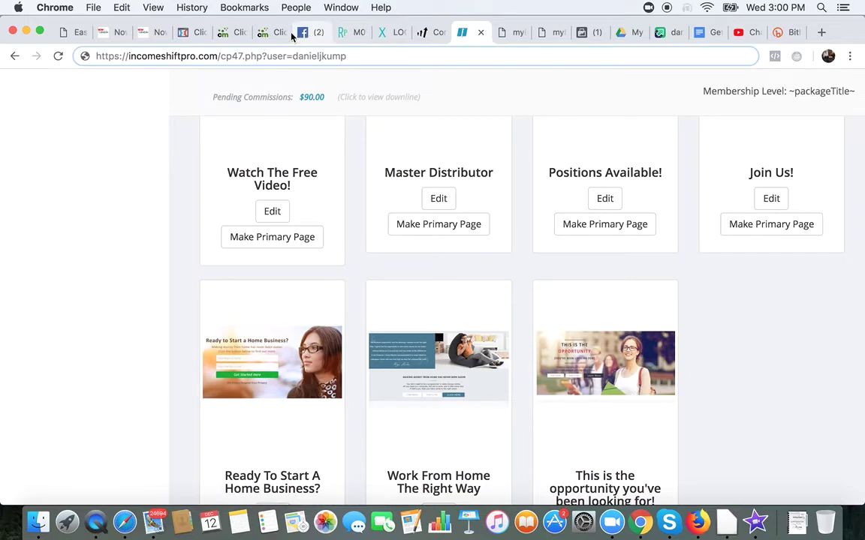
- Give Capture Page 43 a 0 weight and add it to the split test
{"action": "left_click", "coordinate": [265, 34]}
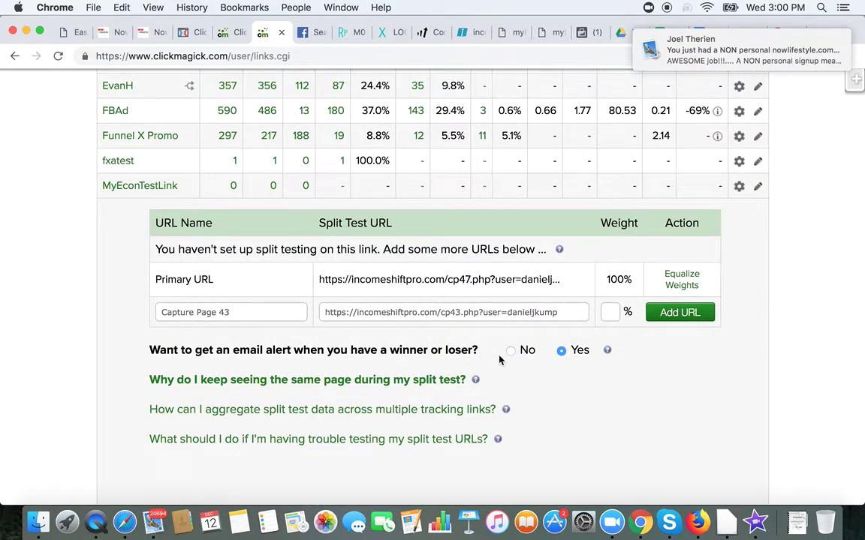
{"action": "left_click", "coordinate": [613, 315]}
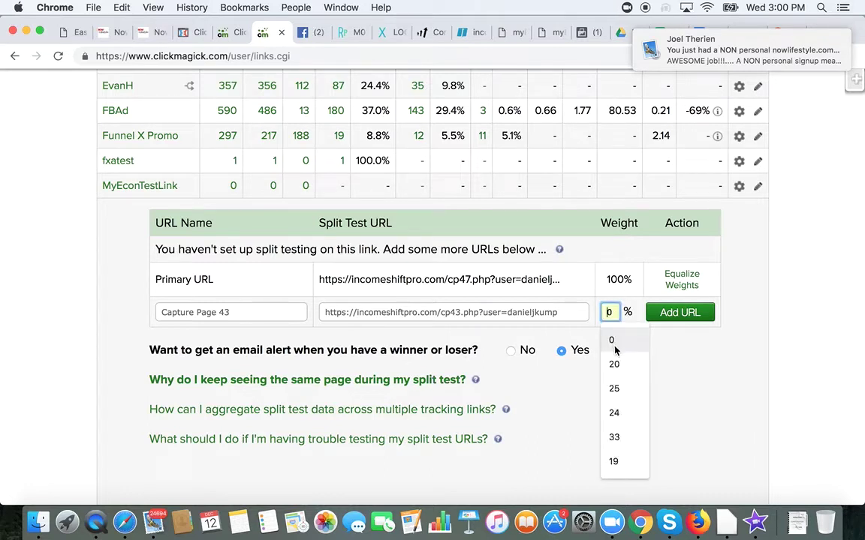
{"action": "left_click", "coordinate": [612, 339]}
{"action": "left_click", "coordinate": [629, 350]}
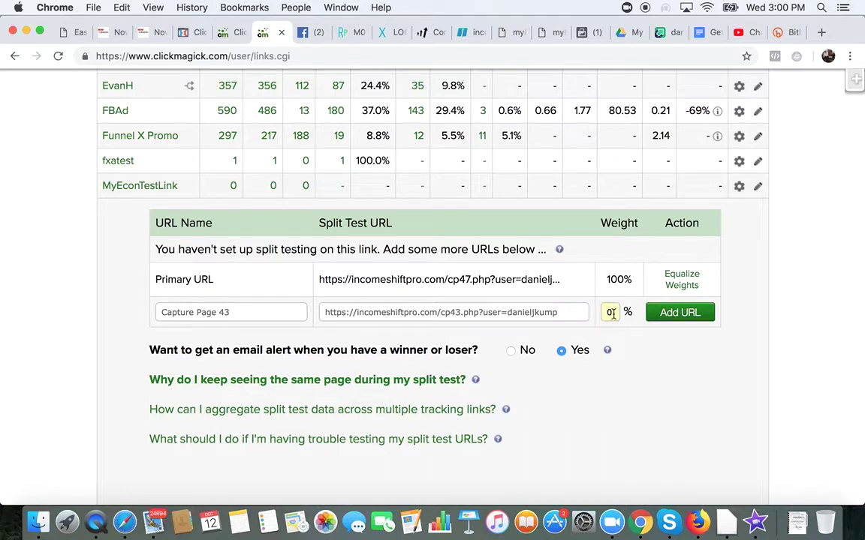
{"action": "left_click", "coordinate": [672, 313]}
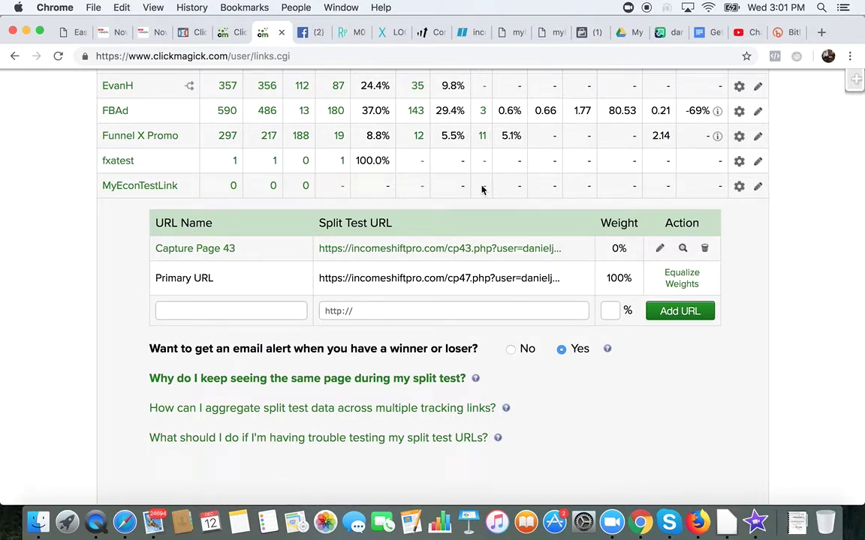
- Copy the link of the 'Work From Home The Right Way' cp42 capture page
{"action": "left_click", "coordinate": [469, 32]}
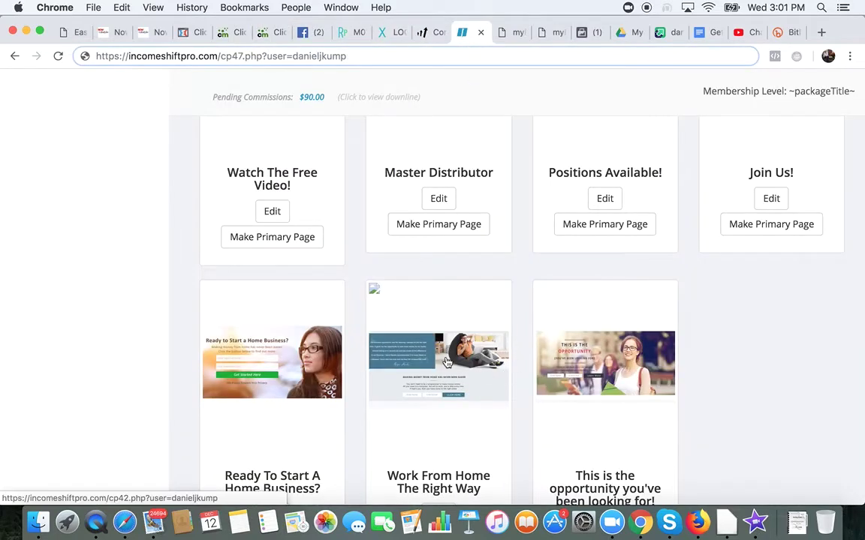
{"action": "right_click", "coordinate": [447, 298]}
{"action": "left_click", "coordinate": [465, 372]}
{"action": "left_click", "coordinate": [96, 523]}
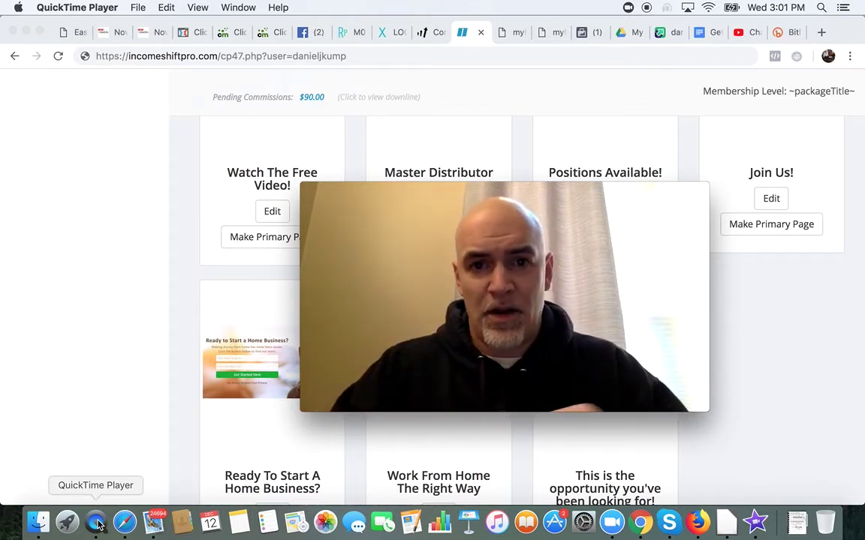
- Copy the cp42 capture page's link again and return to the ClickMagick split test
{"action": "key", "text": "super+q"}
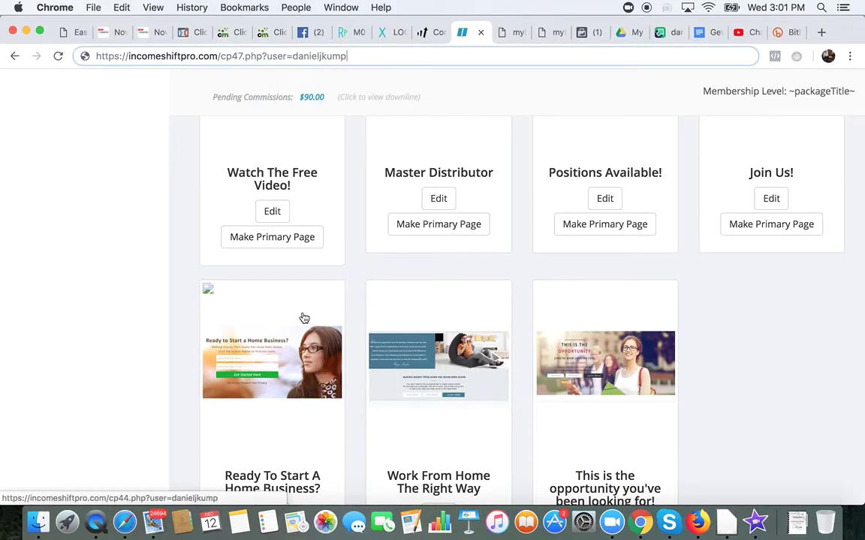
{"action": "right_click", "coordinate": [435, 366]}
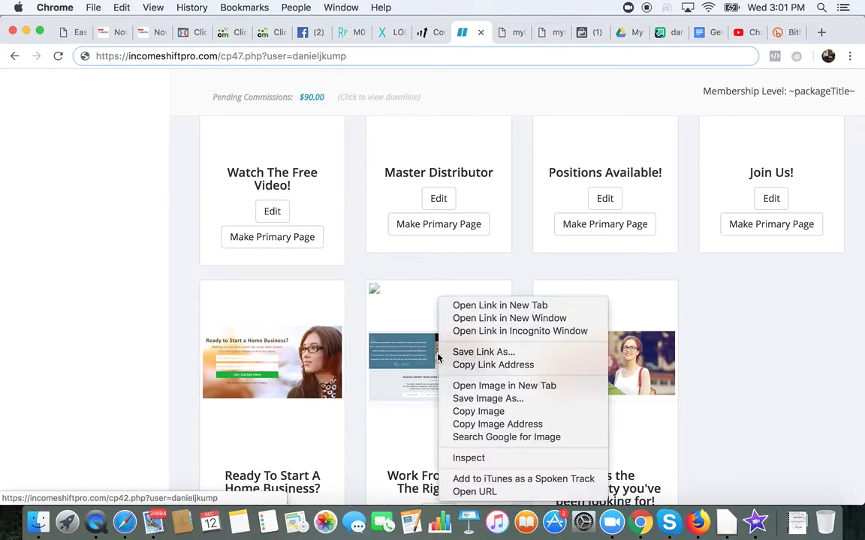
{"action": "left_click", "coordinate": [474, 368]}
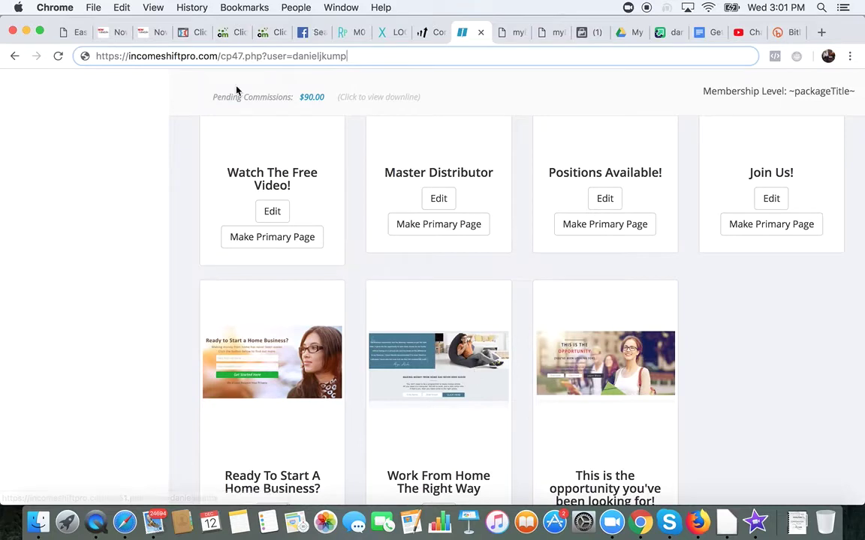
{"action": "left_click", "coordinate": [275, 33]}
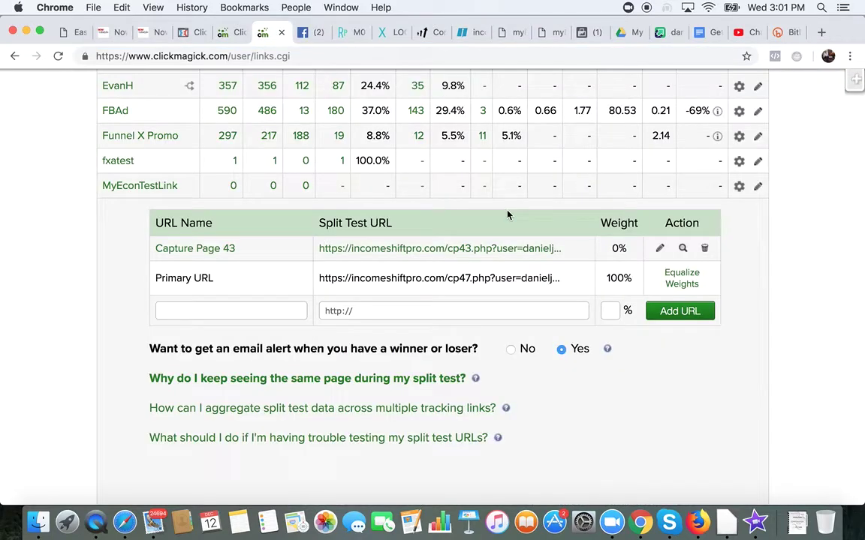
- Add the cp42 URL as 'CP 42' with 0 weight, confirming the test reset
{"action": "left_click", "coordinate": [378, 311]}
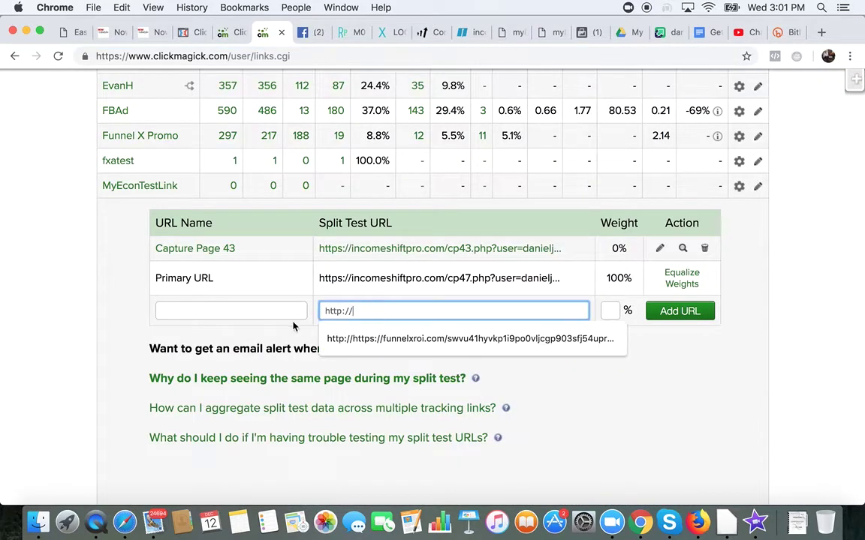
{"action": "key", "text": "BackSpace"}
{"action": "key", "text": "BackSpace"}
{"action": "key", "text": "BackSpace"}
{"action": "key", "text": "BackSpace"}
{"action": "key", "text": "BackSpace"}
{"action": "key", "text": "BackSpace"}
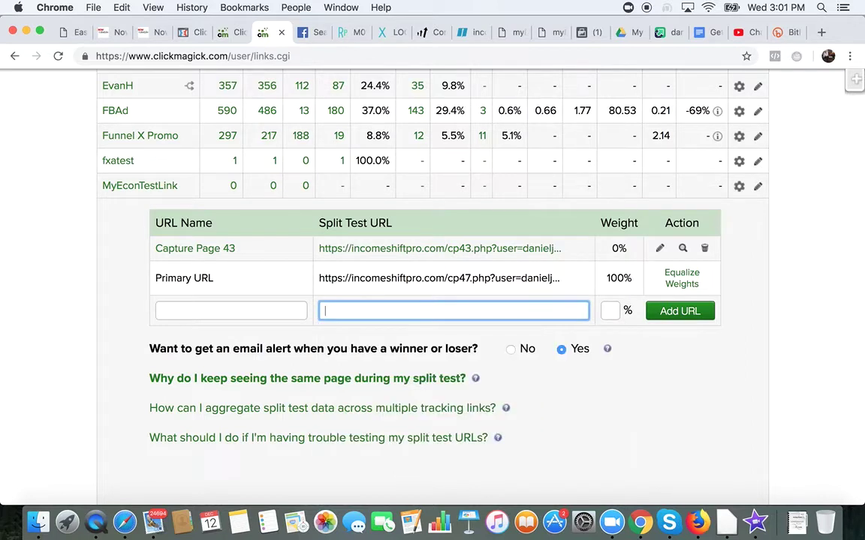
{"action": "key", "text": "super+v"}
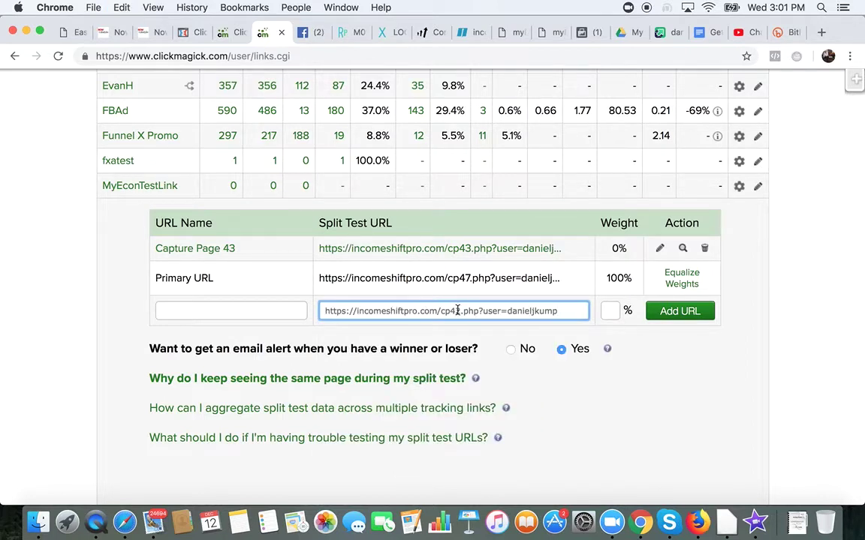
{"action": "left_click", "coordinate": [256, 313]}
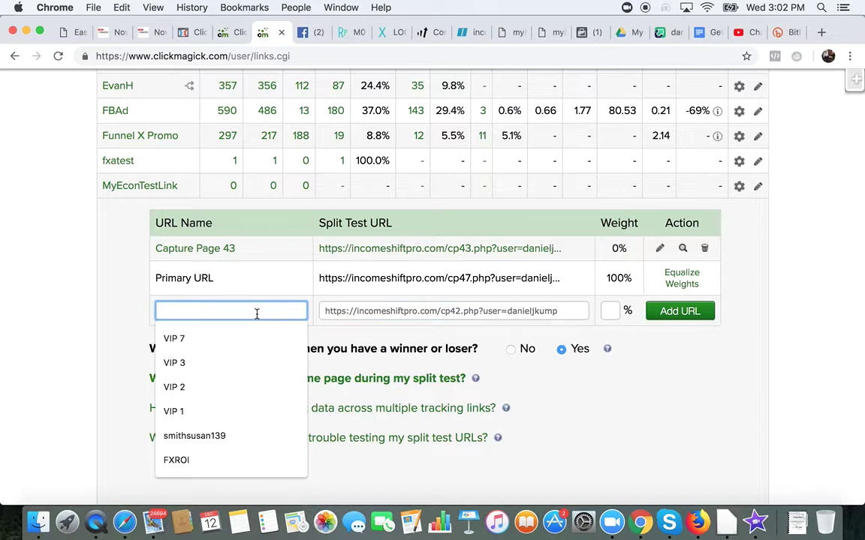
{"action": "type", "text": "CP 42"}
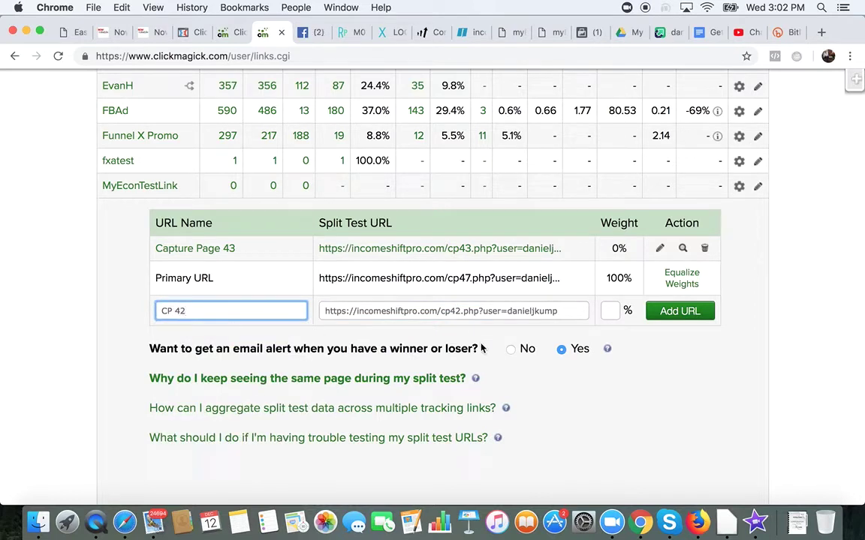
{"action": "left_click", "coordinate": [482, 349]}
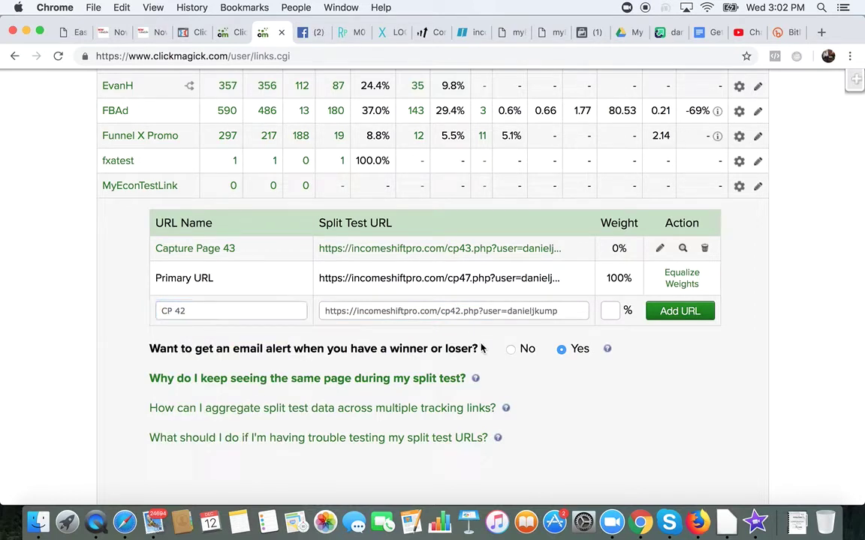
{"action": "left_click", "coordinate": [610, 311]}
{"action": "left_click", "coordinate": [612, 335]}
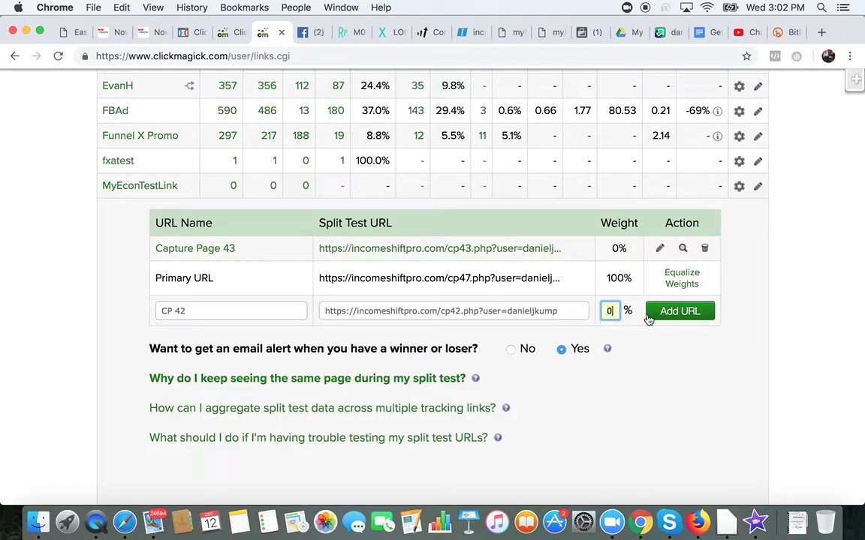
{"action": "left_click", "coordinate": [658, 313]}
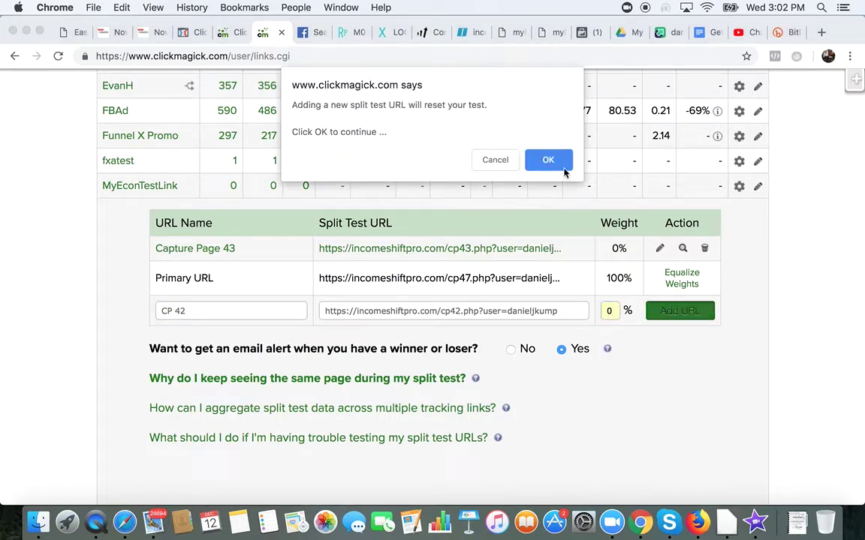
{"action": "left_click", "coordinate": [563, 168]}
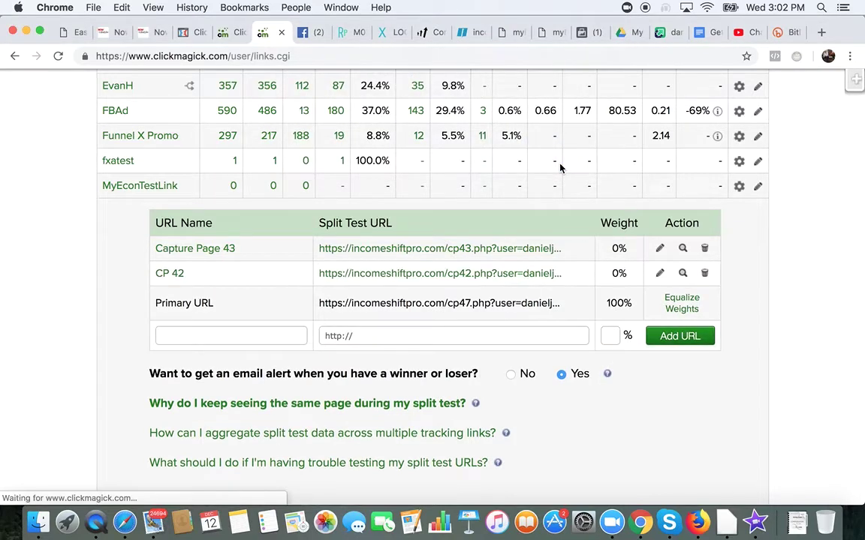
- Copy the Ready To Start (cp44) page's link address and return to ClickMagick
{"action": "left_click", "coordinate": [465, 33]}
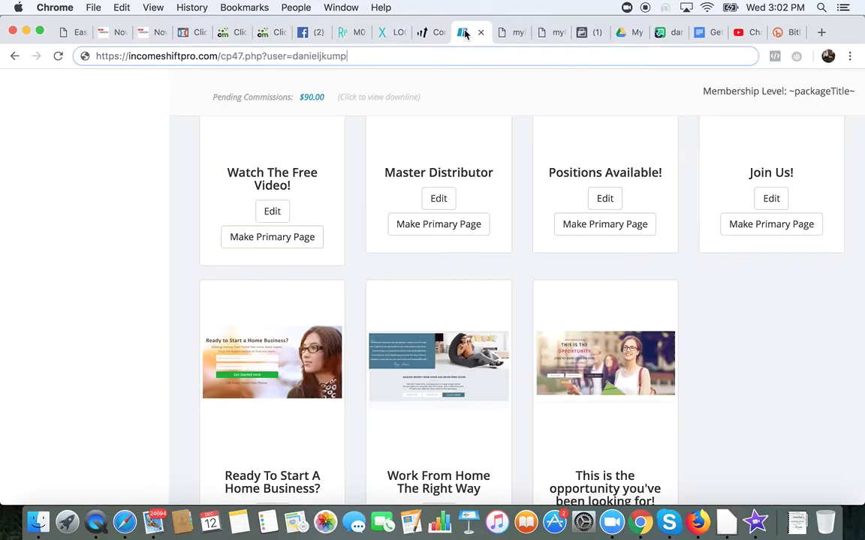
{"action": "right_click", "coordinate": [298, 298]}
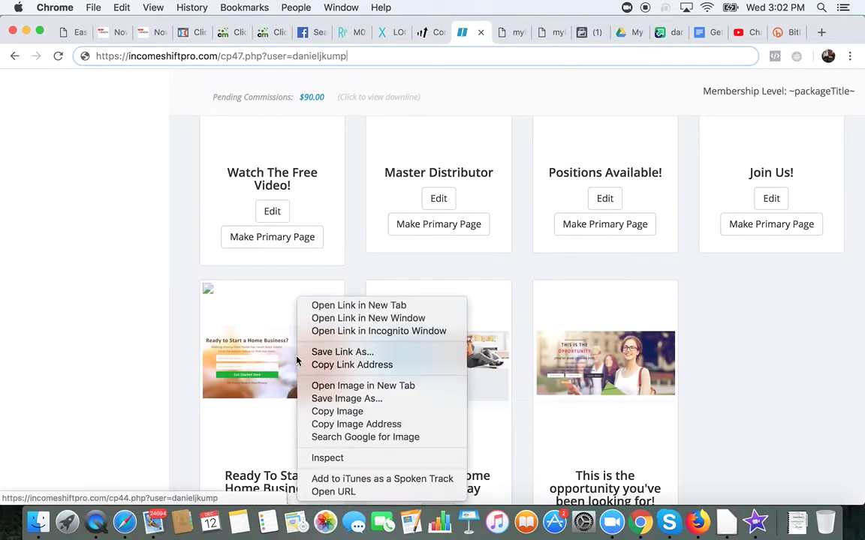
{"action": "left_click", "coordinate": [321, 365]}
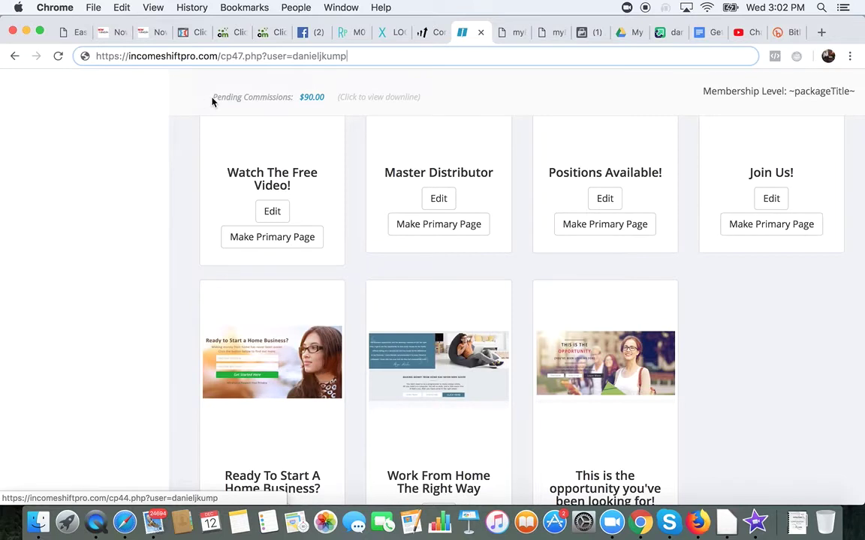
{"action": "right_click", "coordinate": [276, 369]}
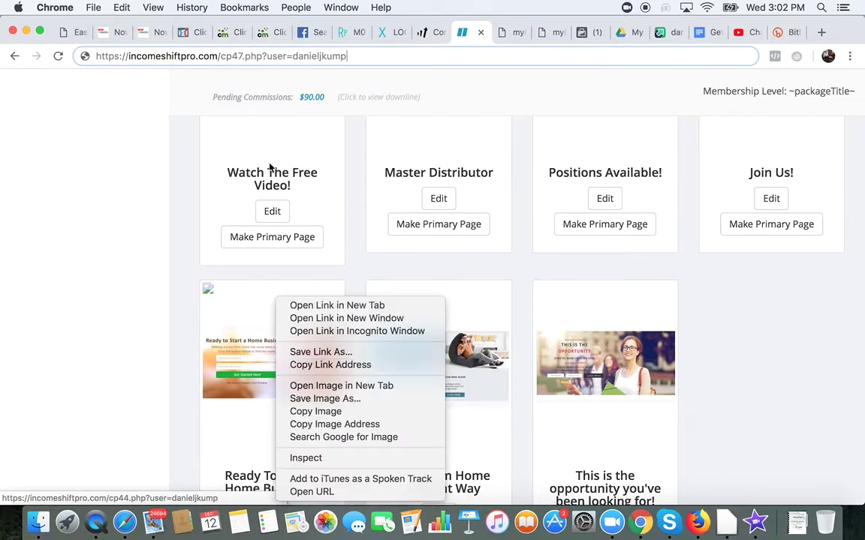
{"action": "left_click", "coordinate": [270, 29]}
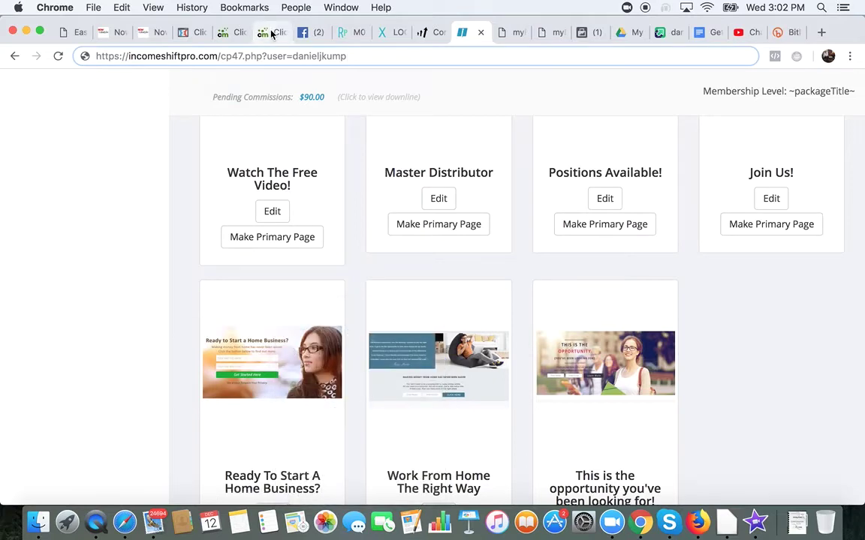
{"action": "left_click", "coordinate": [271, 32]}
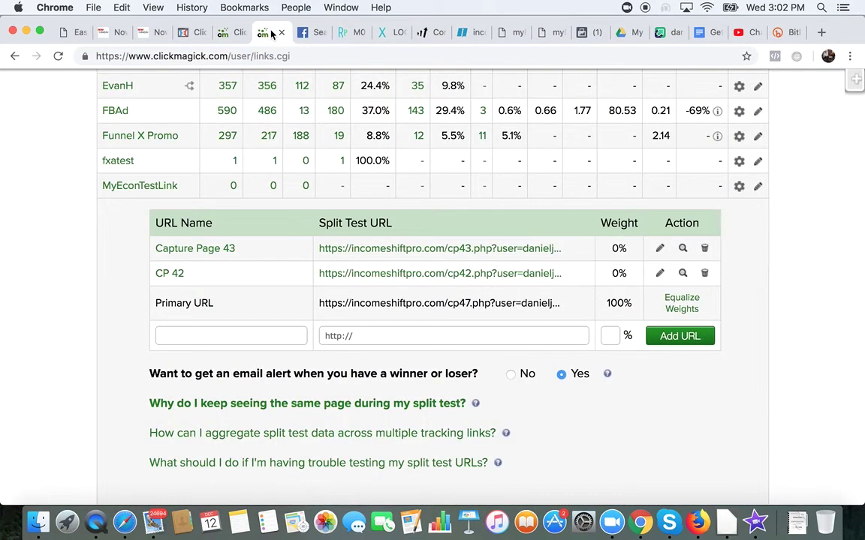
- Add the cp44 URL as 'CP 44' with 0 weight, confirming the test reset
{"action": "left_click", "coordinate": [356, 337]}
{"action": "key", "text": "super+v"}
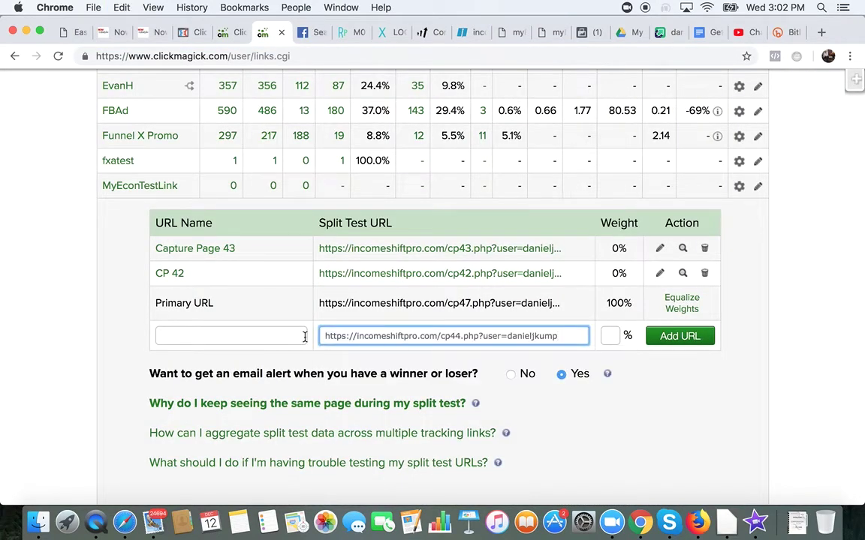
{"action": "left_click", "coordinate": [258, 341]}
{"action": "type", "text": "CP 4"}
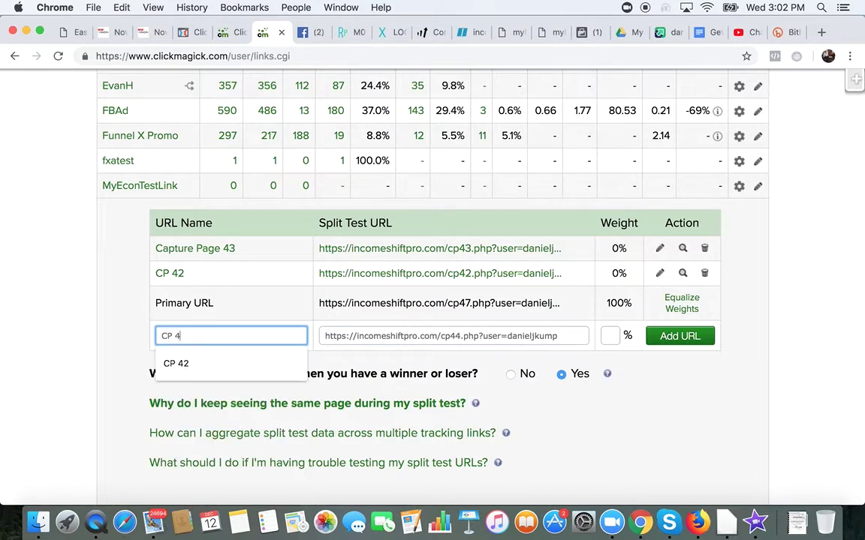
{"action": "type", "text": "4"}
{"action": "left_click", "coordinate": [493, 367]}
{"action": "left_click", "coordinate": [608, 335]}
{"action": "key", "text": "Down"}
{"action": "key", "text": "Return"}
{"action": "left_click", "coordinate": [661, 340]}
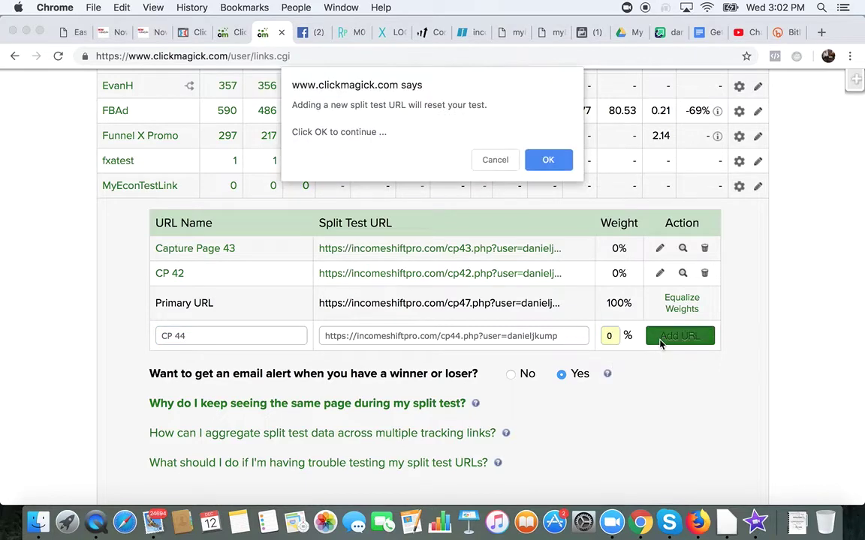
{"action": "left_click", "coordinate": [531, 157]}
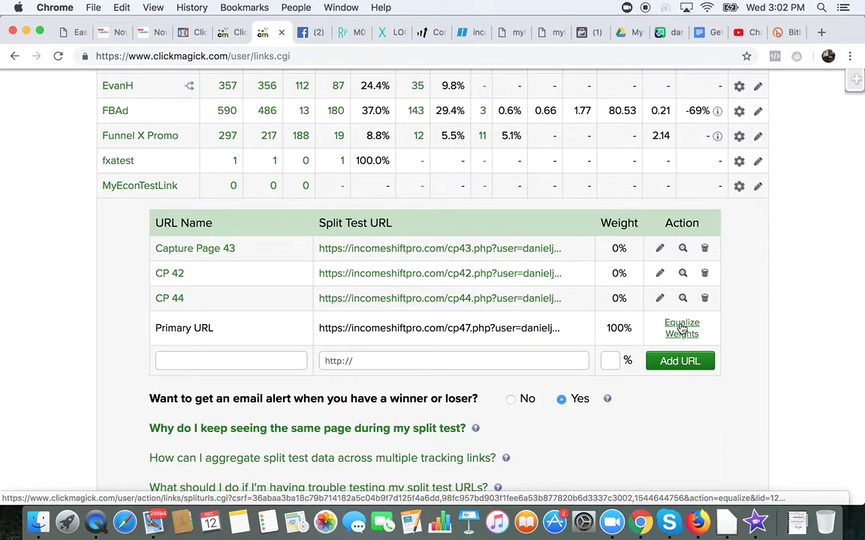
- Equalize the four URLs to 25% each, then select MyEconTestLink's tracking link in its settings
{"action": "left_click", "coordinate": [681, 331]}
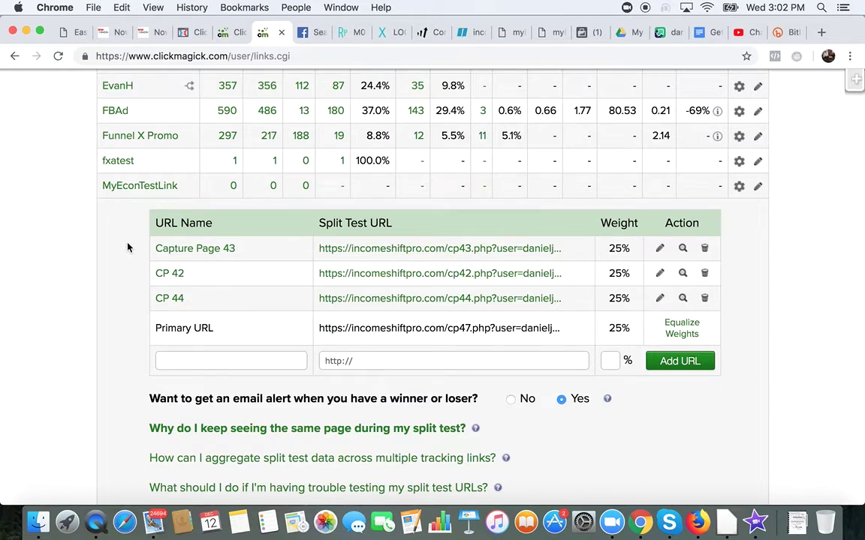
{"action": "left_click", "coordinate": [135, 188]}
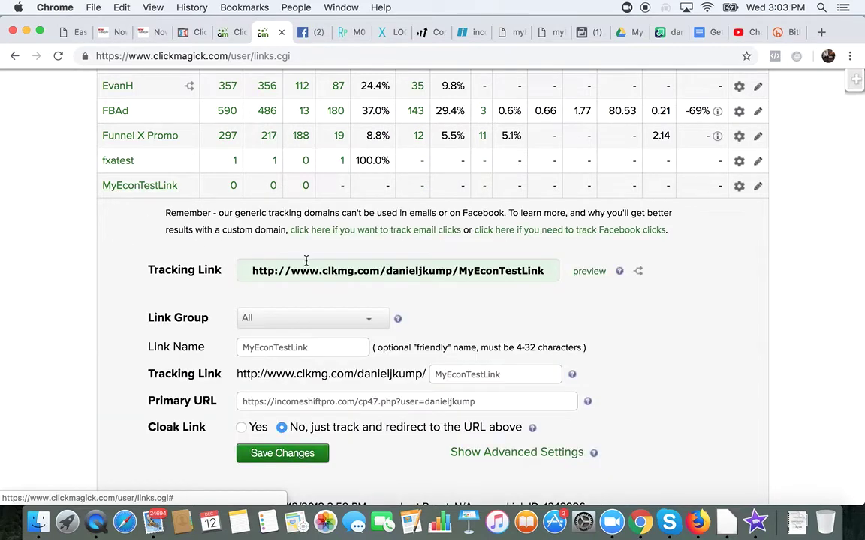
{"action": "left_click_drag", "start_coordinate": [254, 273], "coordinate": [538, 274]}
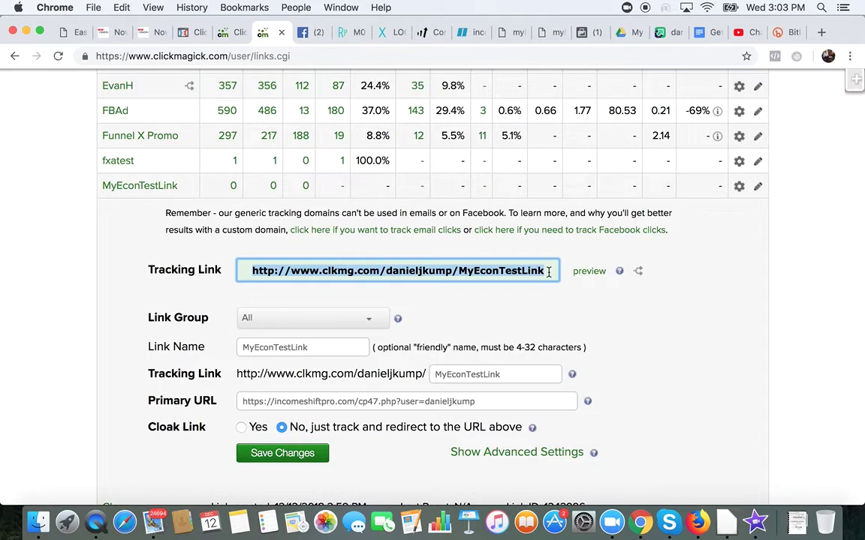
- Bring up QuickTime's webcam recording window and drag it clear of the MyEconTestLink tracking link and form
{"action": "left_click", "coordinate": [96, 523]}
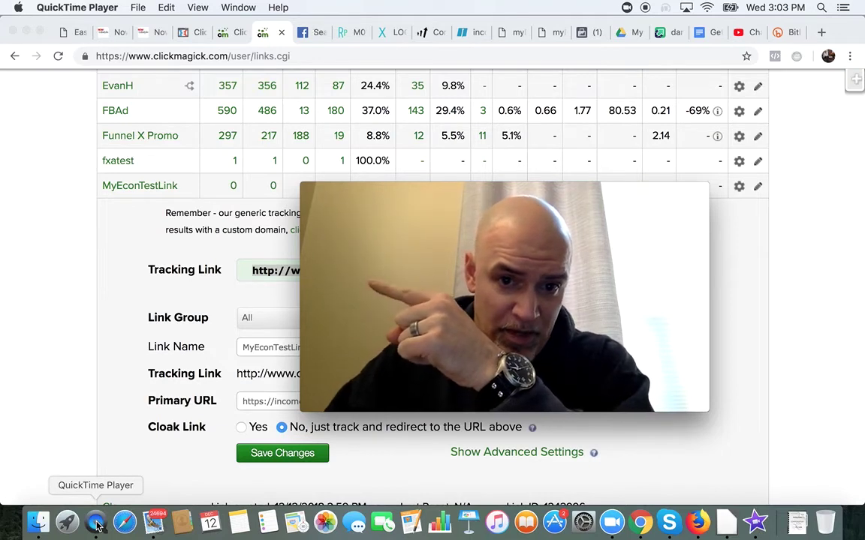
{"action": "left_click_drag", "start_coordinate": [395, 189], "coordinate": [335, 292]}
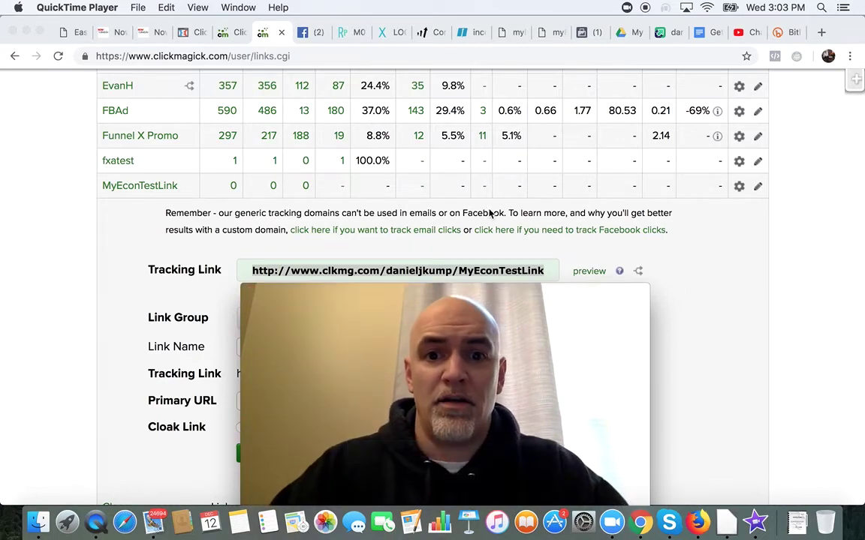
{"action": "left_click_drag", "start_coordinate": [500, 290], "coordinate": [505, 142]}
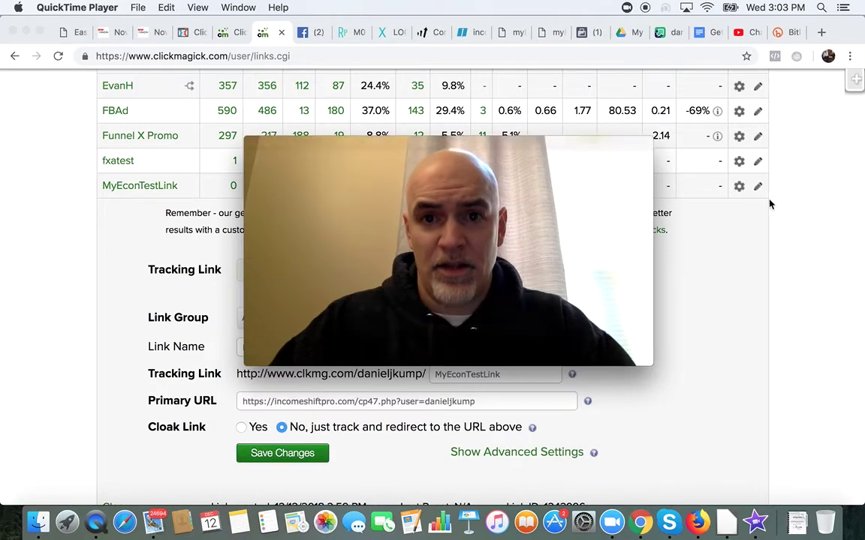